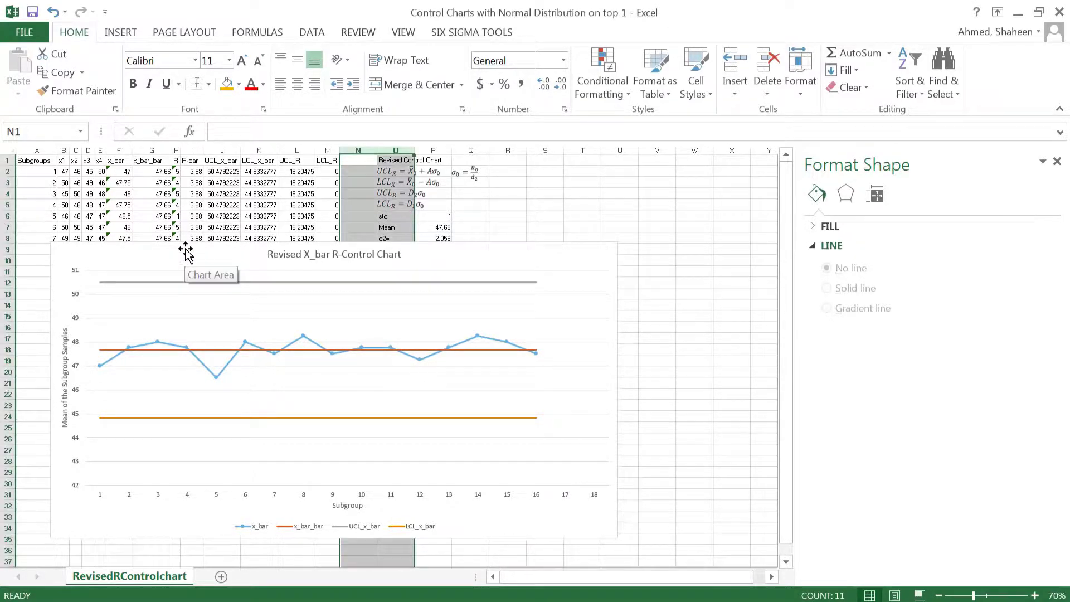
Step: Drag the Revised X_bar R-Control Chart below row 18 so the data table is uncovered
{"action": "left_click_drag", "start_coordinate": [193, 253], "coordinate": [210, 396]}
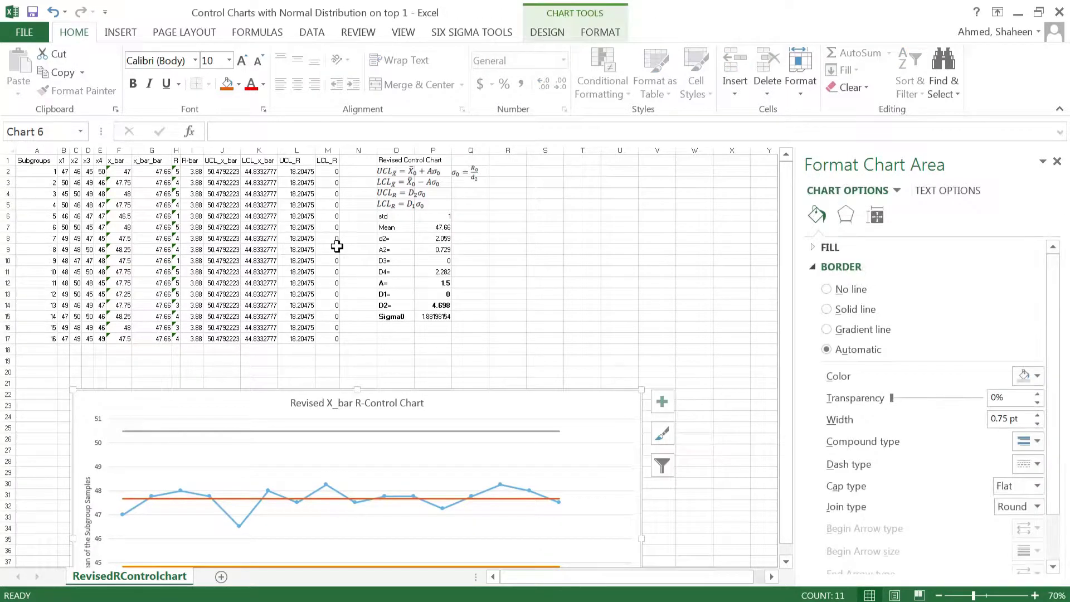
{"action": "scroll", "coordinate": [336, 244], "scroll_direction": "up", "scroll_amount": 4}
{"action": "scroll", "coordinate": [337, 246], "scroll_direction": "down", "scroll_amount": 4}
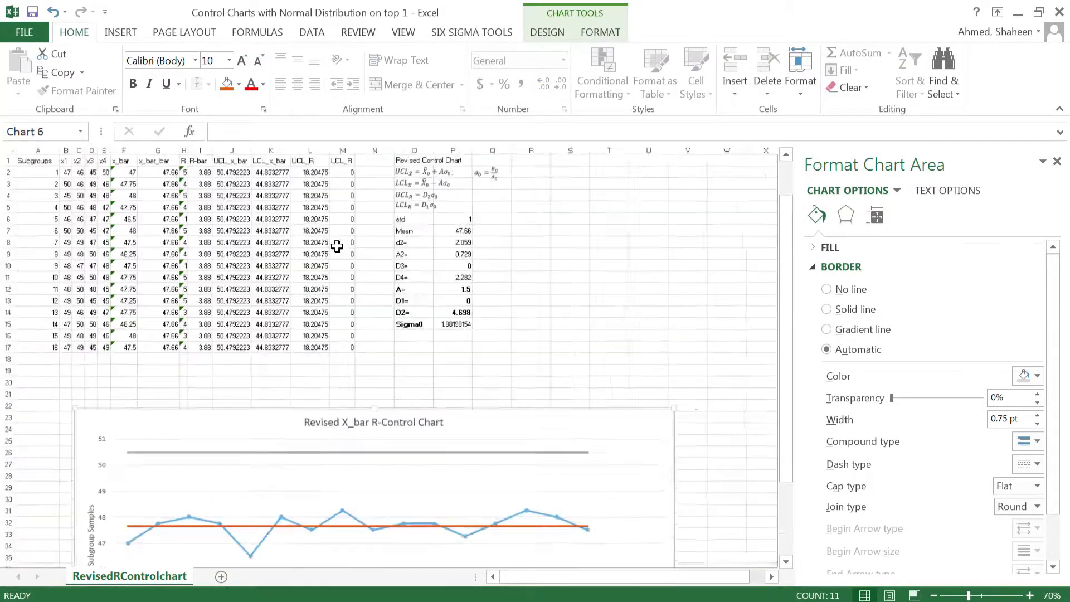
{"action": "scroll", "coordinate": [337, 247], "scroll_direction": "up", "scroll_amount": 1}
{"action": "scroll", "coordinate": [337, 247], "scroll_direction": "up", "scroll_amount": 6}
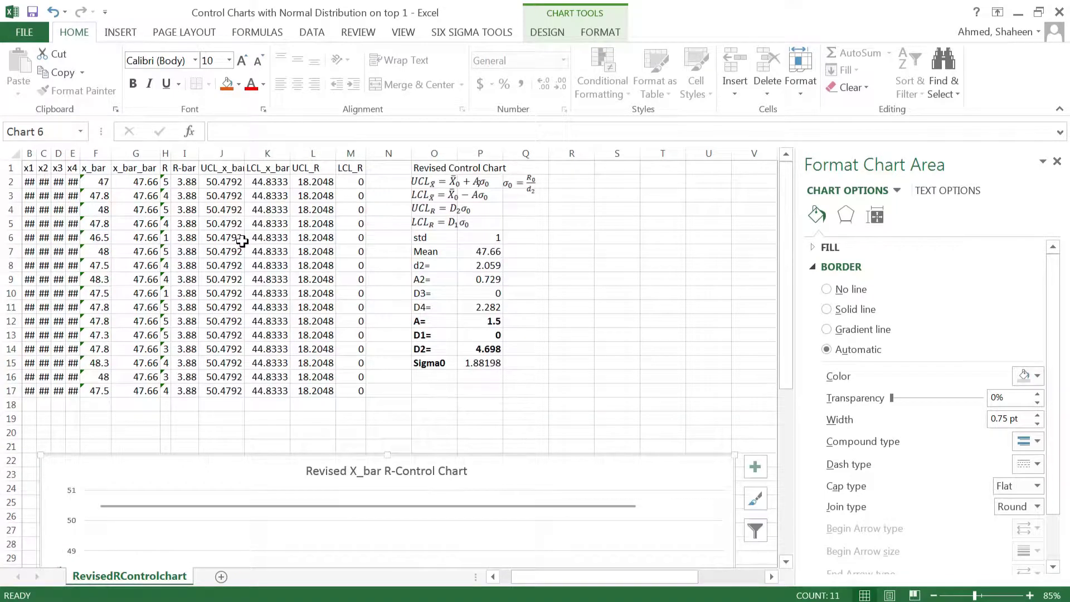
{"action": "left_click_drag", "start_coordinate": [674, 586], "coordinate": [601, 587]}
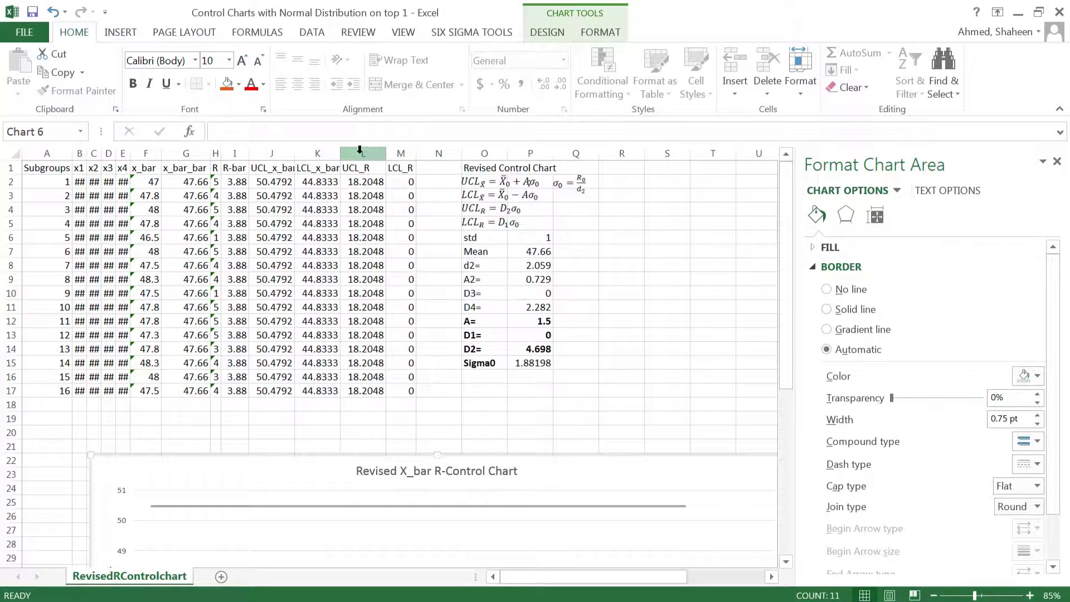
Step: Insert two blank columns at N and enter the header X_values in N1
{"action": "left_click_drag", "start_coordinate": [362, 154], "coordinate": [430, 152]}
{"action": "right_click", "coordinate": [430, 152]}
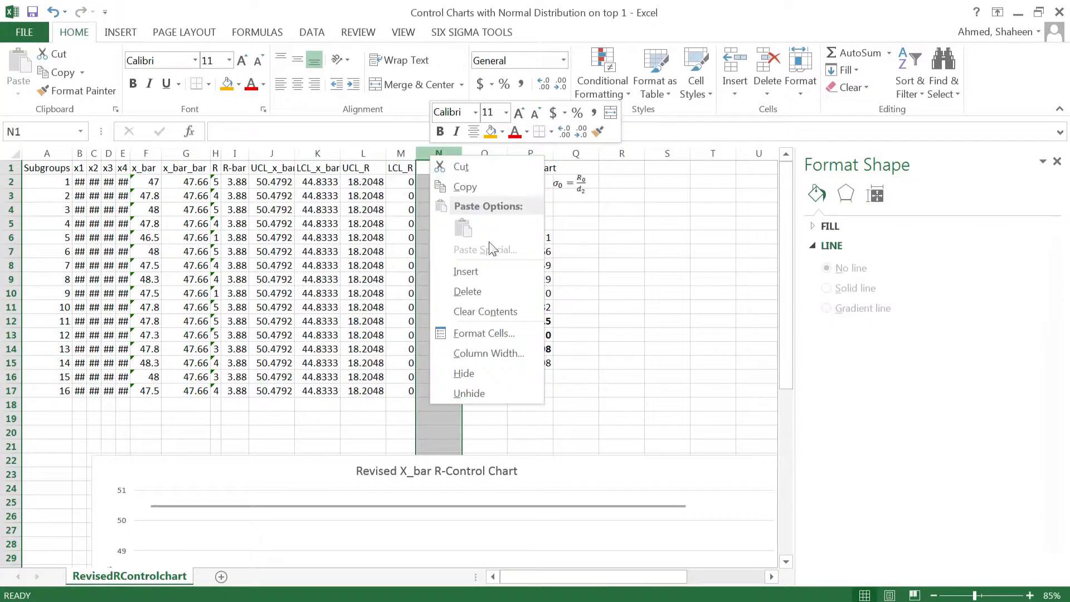
{"action": "left_click", "coordinate": [483, 273]}
{"action": "right_click", "coordinate": [433, 158]}
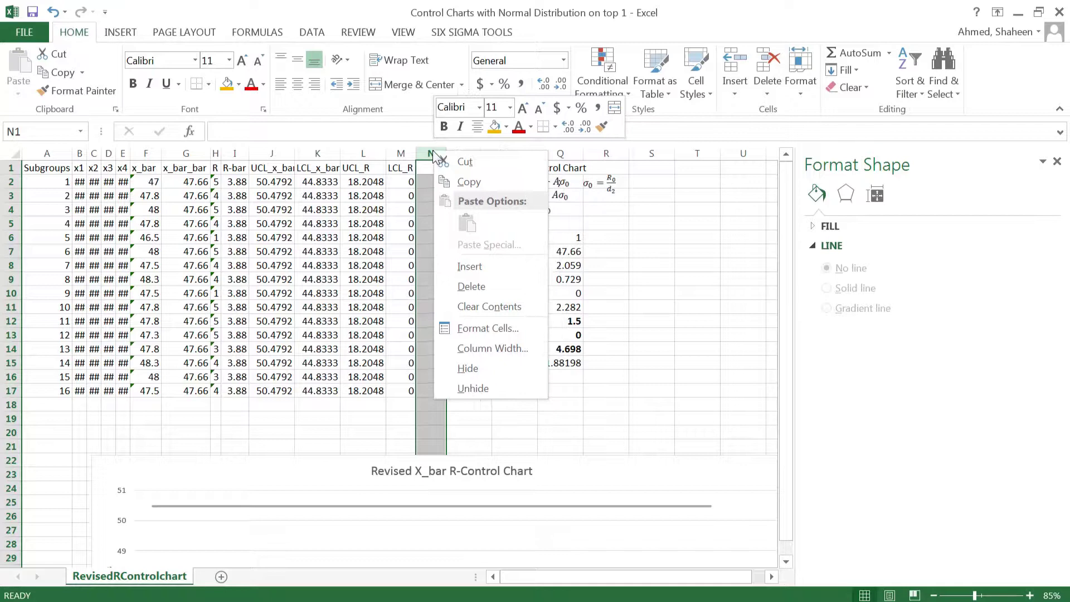
{"action": "left_click", "coordinate": [481, 266]}
{"action": "left_click", "coordinate": [430, 170]}
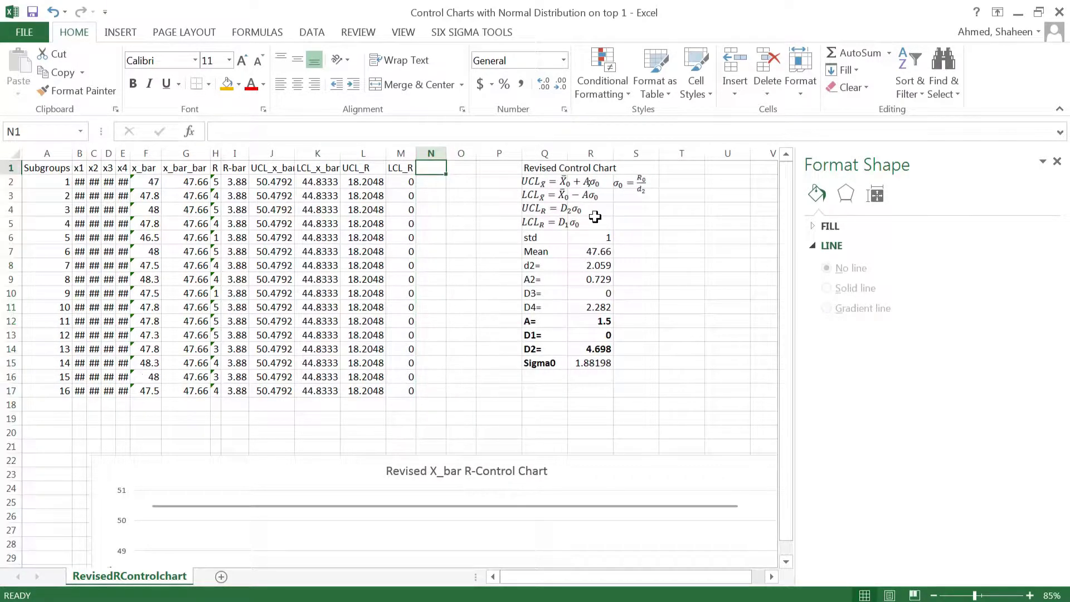
{"action": "type", "text": "X"}
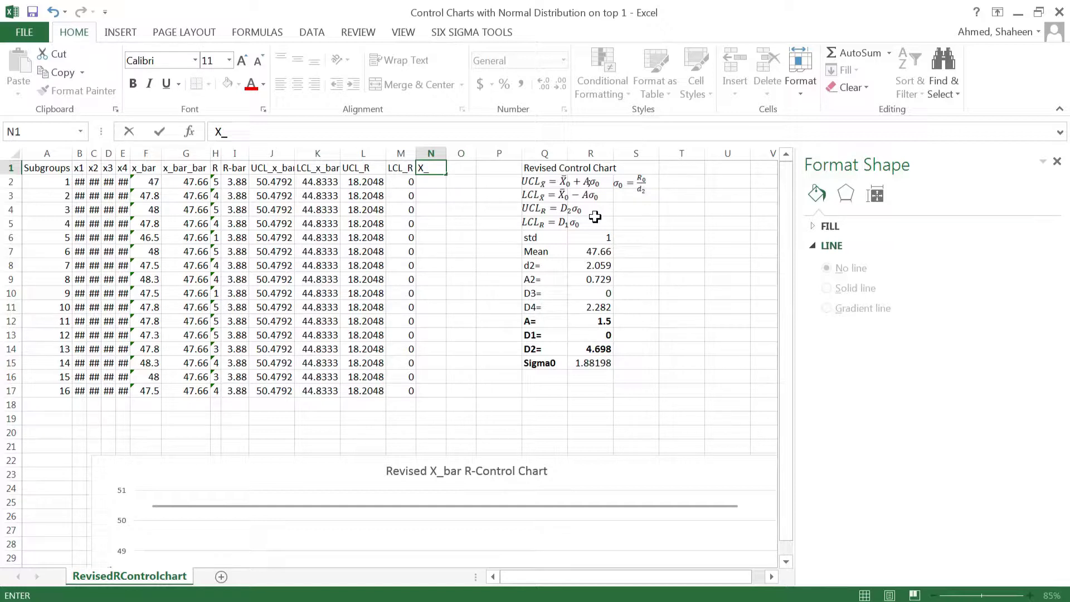
{"action": "type", "text": "_values"}
{"action": "key", "text": "Return"}
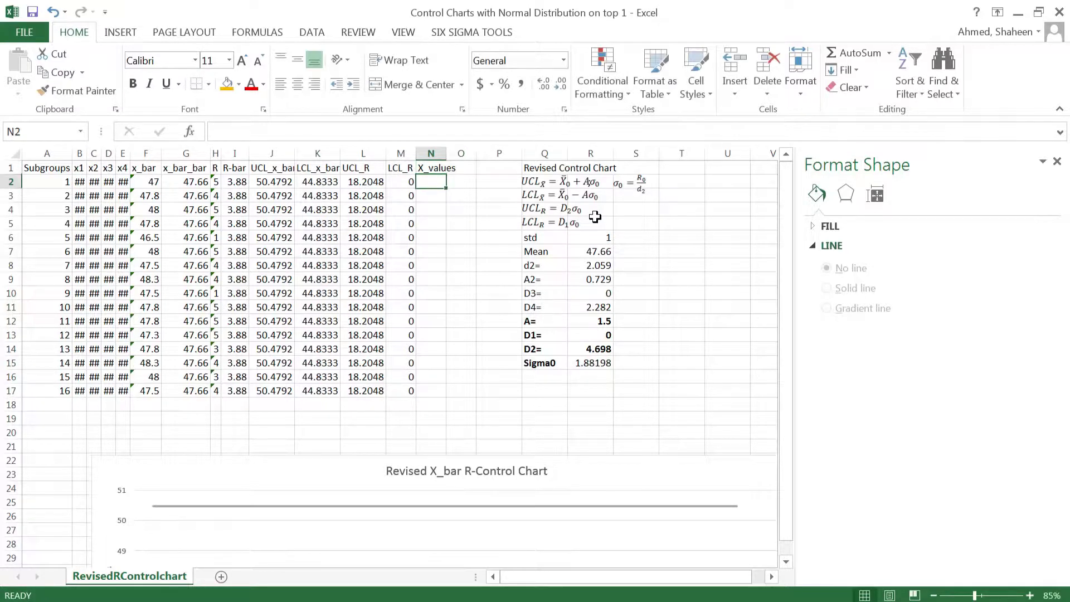
Step: Set N2 to =K2 and N3 to the step formula =N2+(J2-K2)/16
{"action": "type", "text": "="}
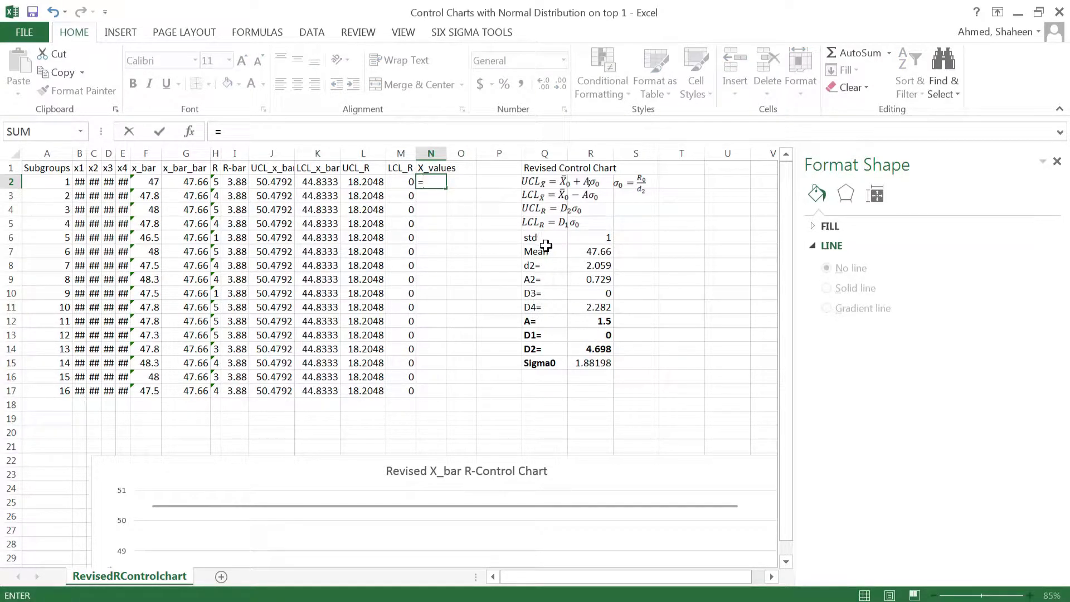
{"action": "left_click", "coordinate": [310, 178]}
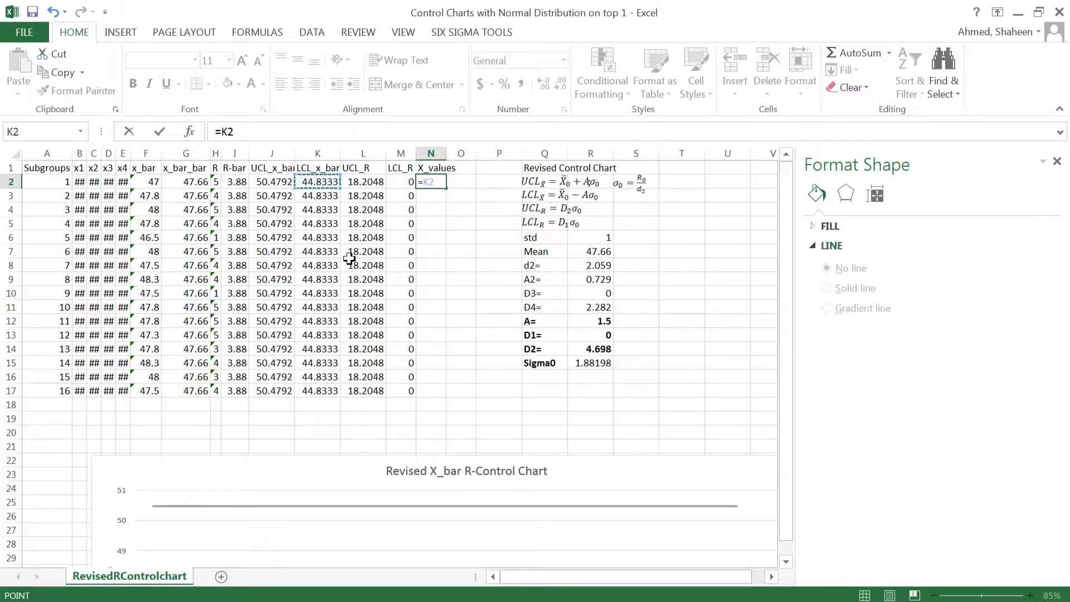
{"action": "key", "text": "Return"}
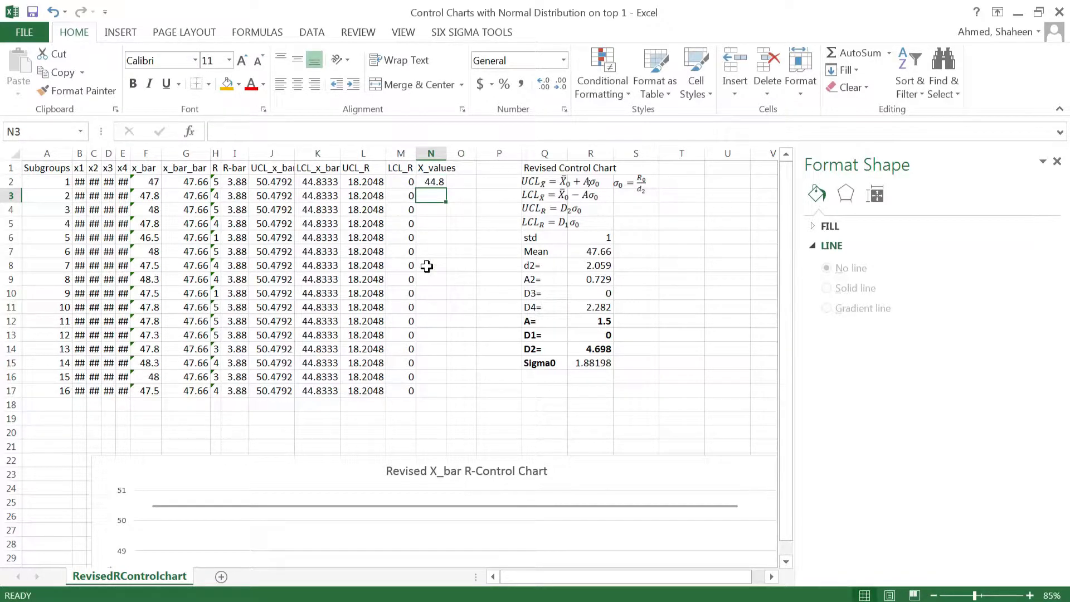
{"action": "type", "text": "="}
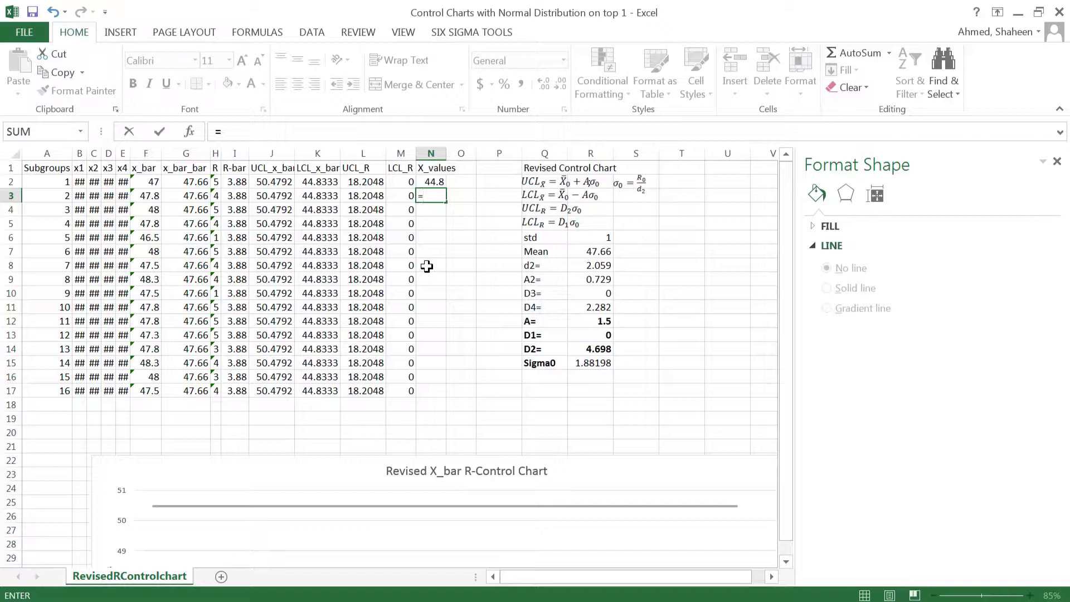
{"action": "left_click", "coordinate": [429, 182]}
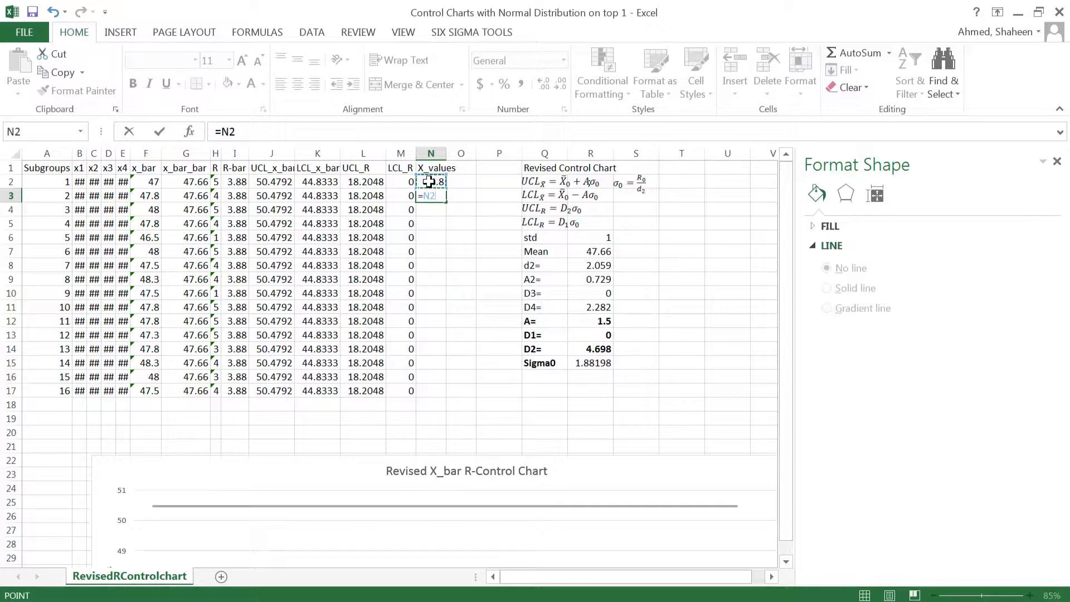
{"action": "type", "text": "+("}
{"action": "left_click", "coordinate": [283, 183]}
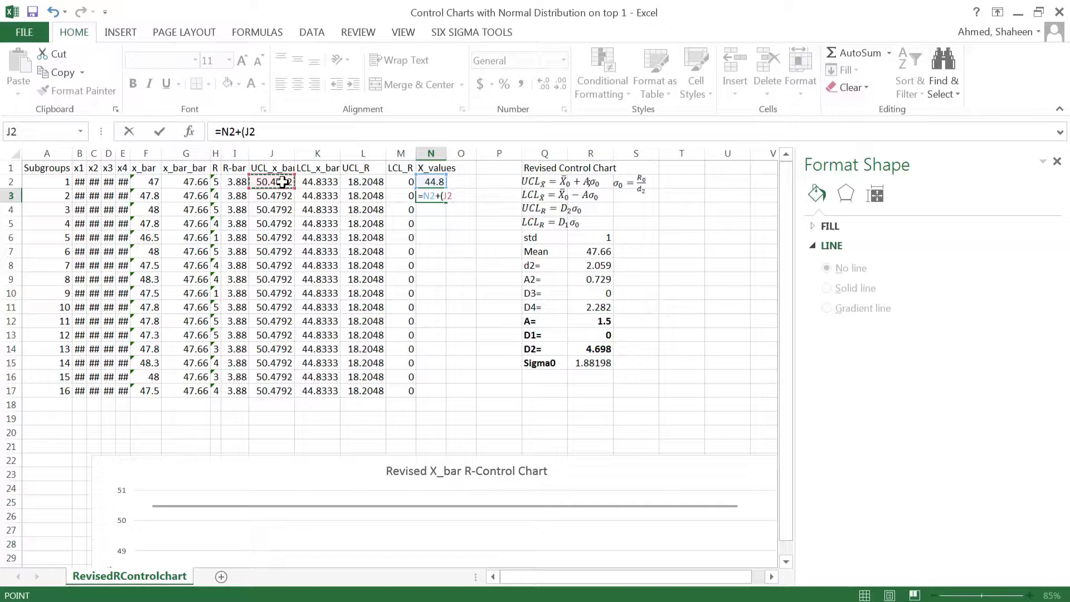
{"action": "type", "text": "-"}
{"action": "left_click", "coordinate": [312, 182]}
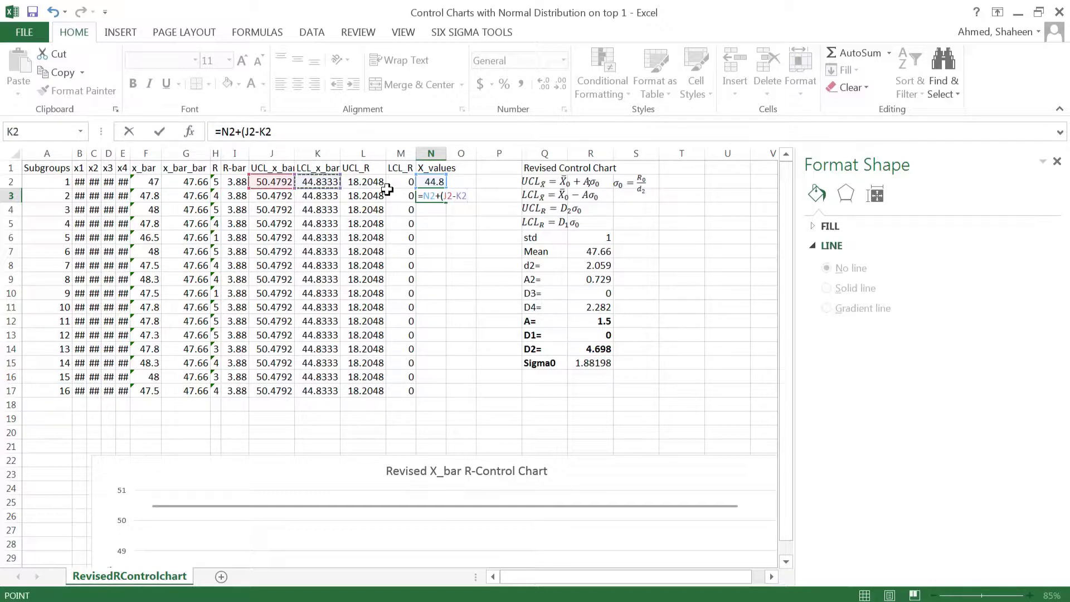
{"action": "type", "text": ")/16"}
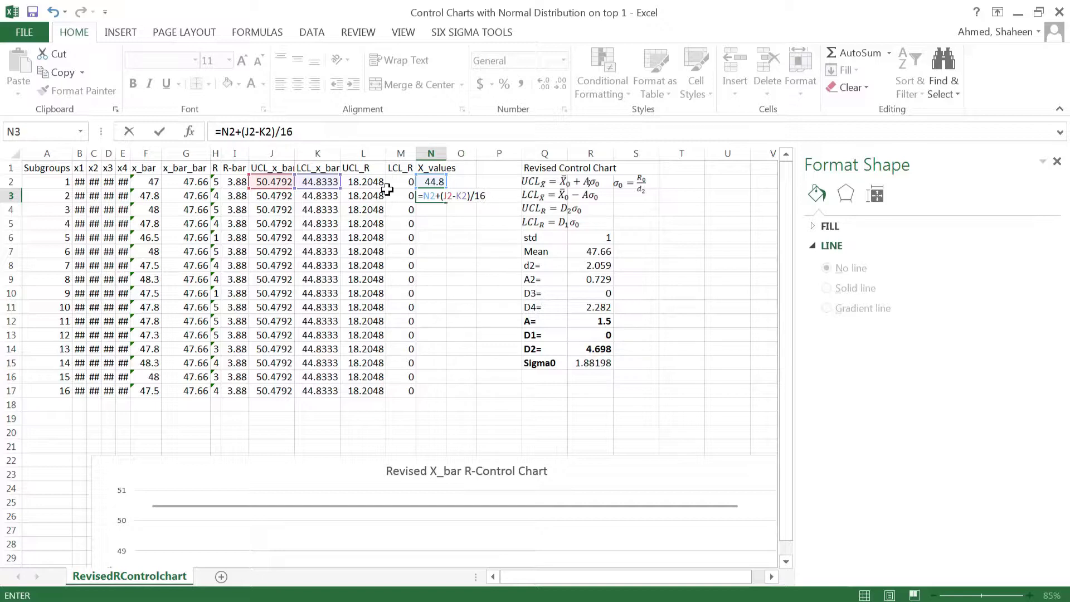
{"action": "key", "text": "Return"}
Step: Fill the step formula down to N18 and widen column N
{"action": "left_click", "coordinate": [438, 198]}
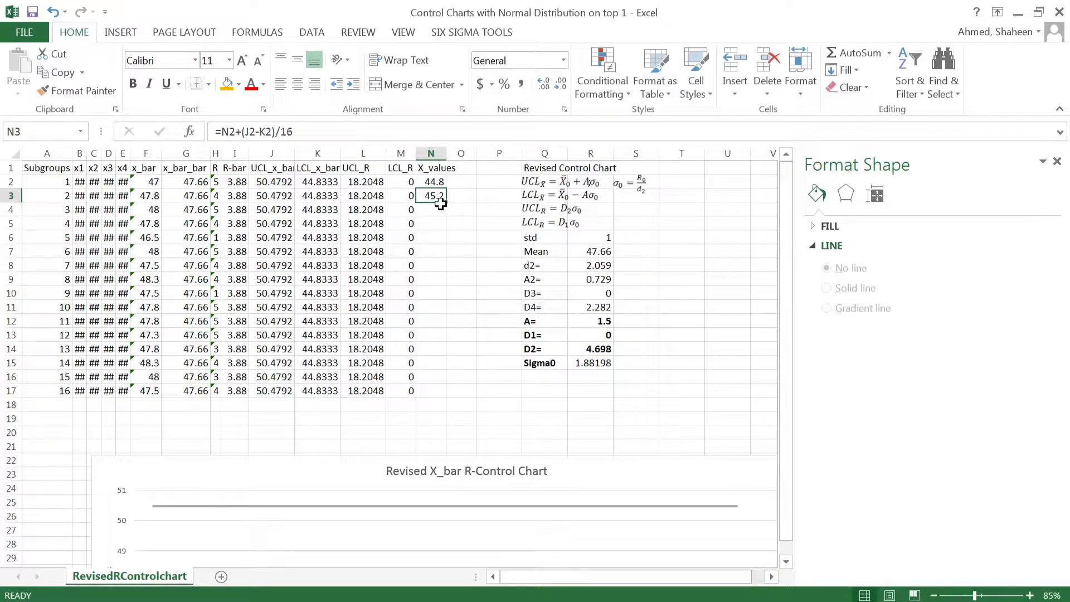
{"action": "left_click_drag", "start_coordinate": [445, 201], "coordinate": [459, 411]}
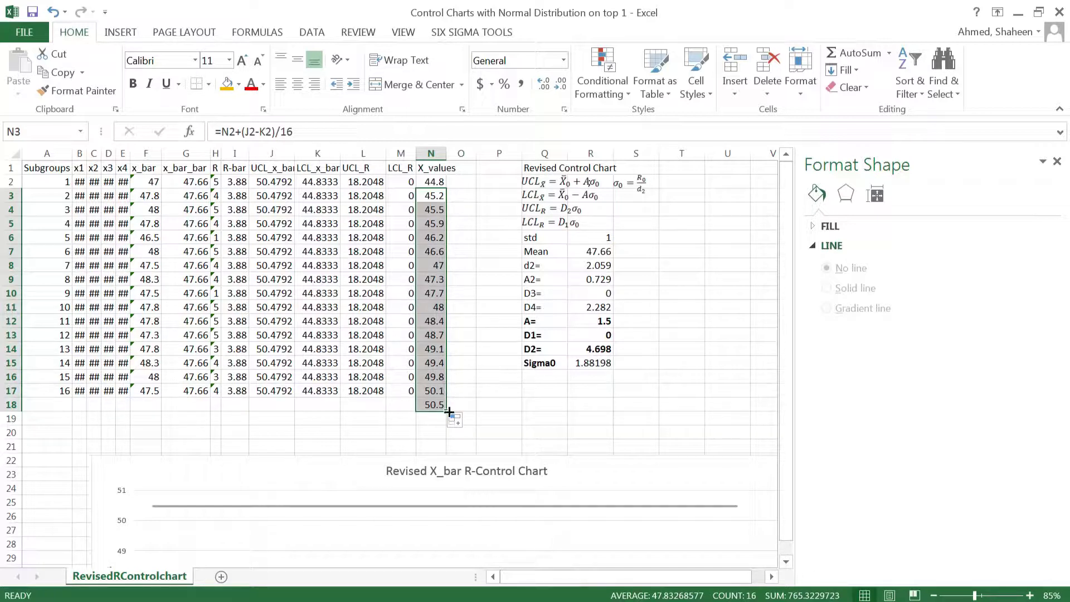
{"action": "left_click_drag", "start_coordinate": [447, 153], "coordinate": [462, 154]}
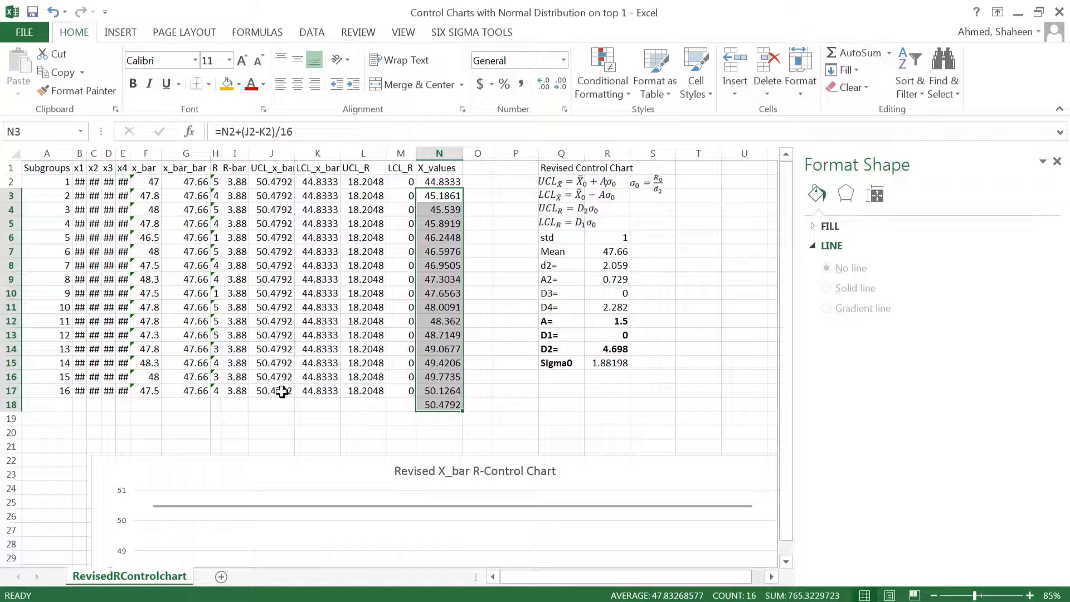
{"action": "left_click", "coordinate": [478, 167]}
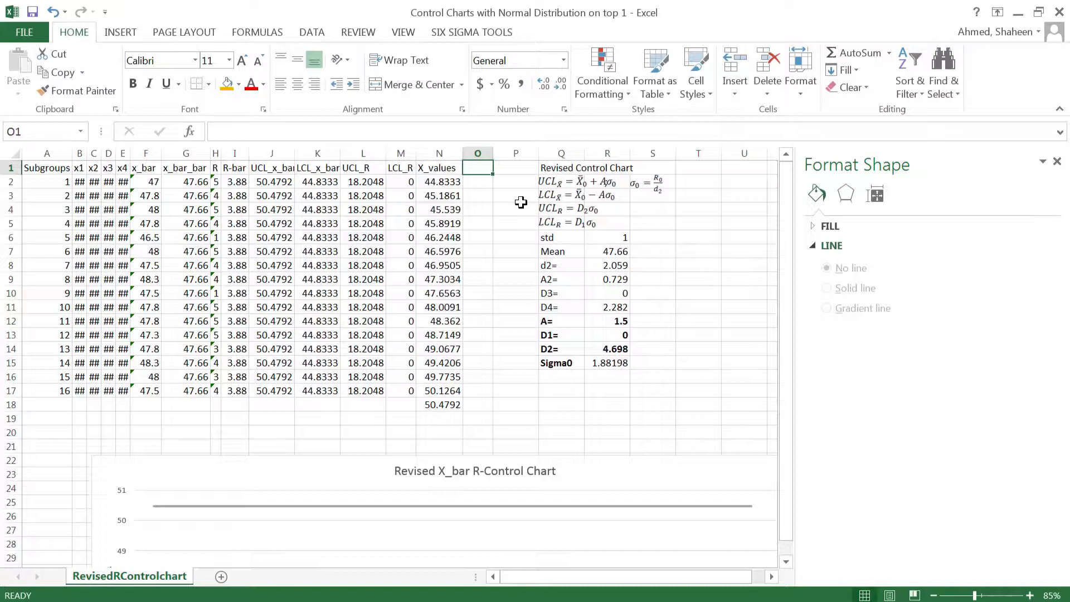
Step: Enter the header ProbabilityNormal in O1 and fit column O to it
{"action": "type", "text": "Fr"}
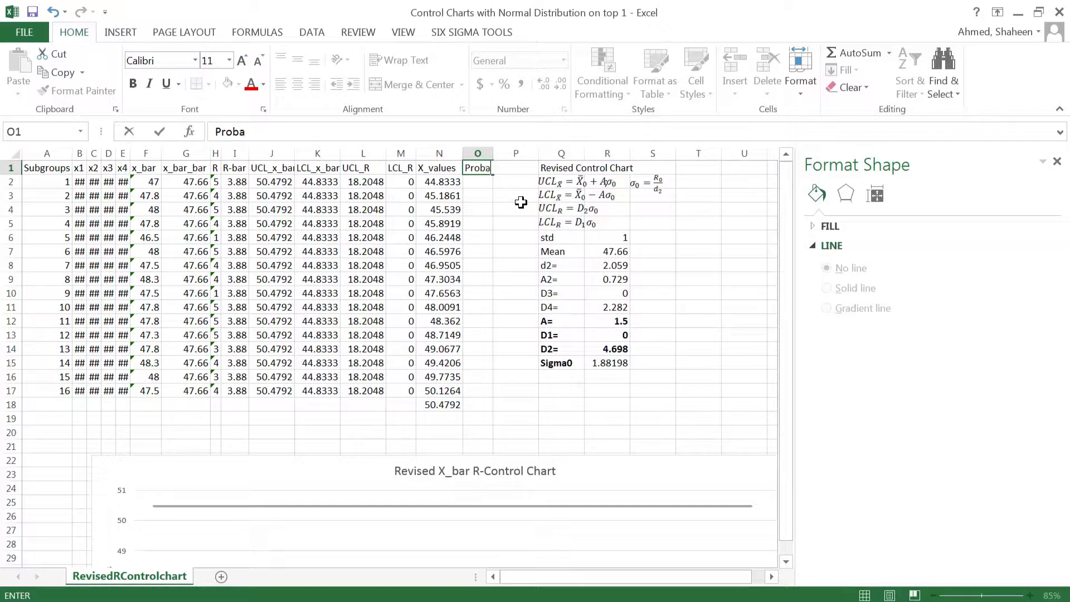
{"action": "type", "text": "Normal"}
{"action": "key", "text": "Return"}
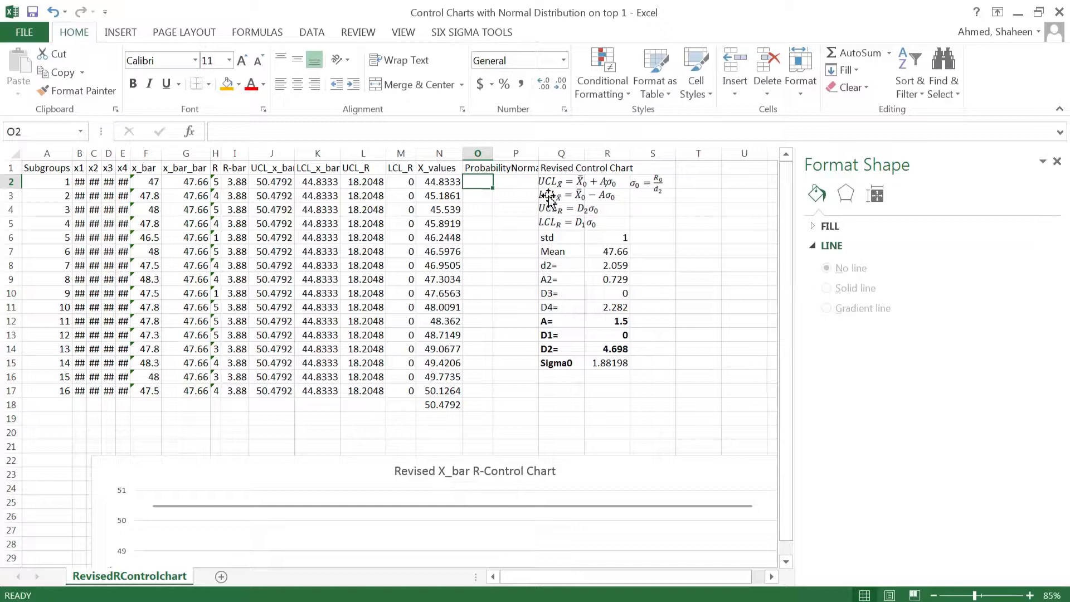
{"action": "double_click", "coordinate": [493, 153]}
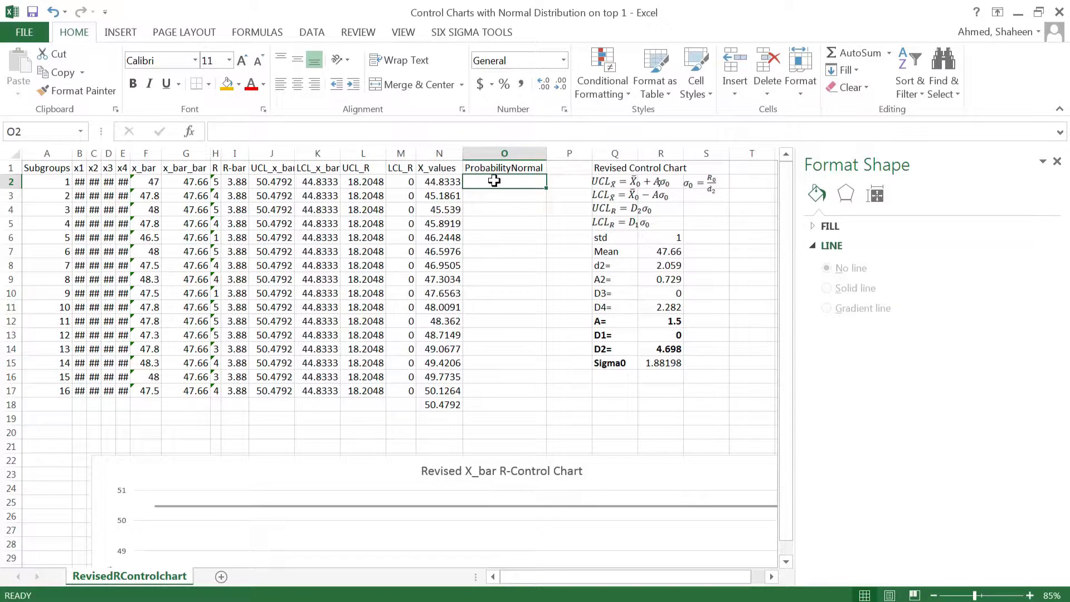
Step: Enter =NORMDIST(N2,$G$2,$R$15,0) in O2, giving 0.068819801
{"action": "type", "text": "="}
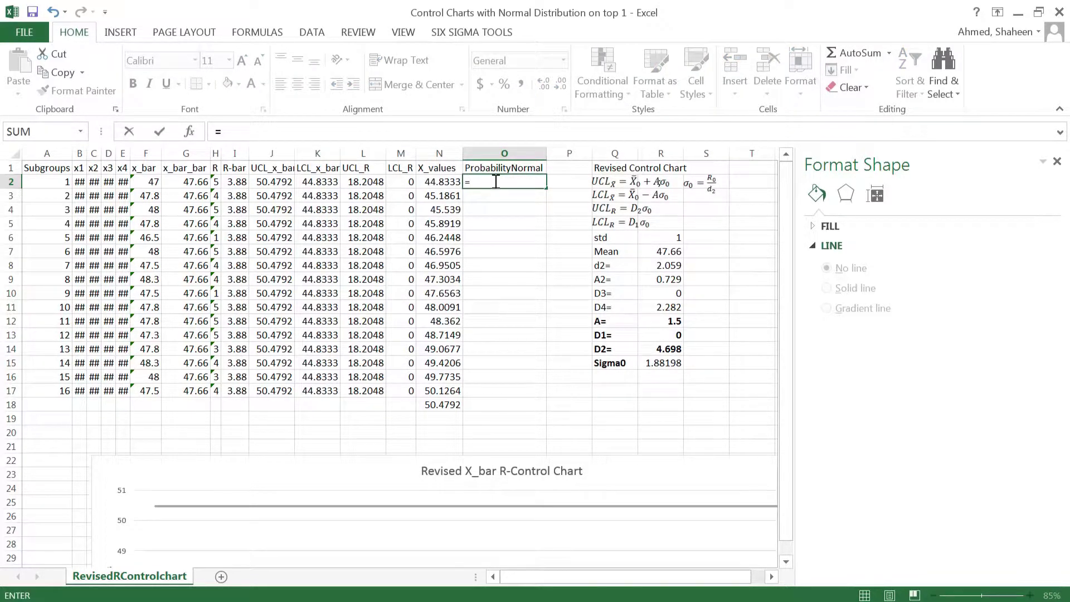
{"action": "type", "text": "NORMDD"}
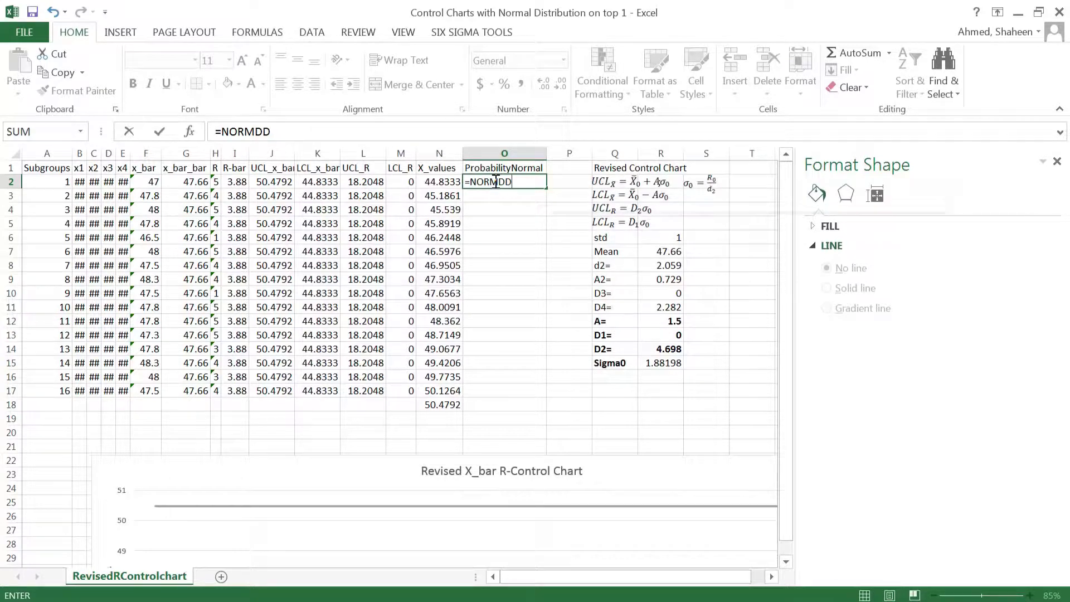
{"action": "key", "text": "BackSpace"}
{"action": "type", "text": "IST("}
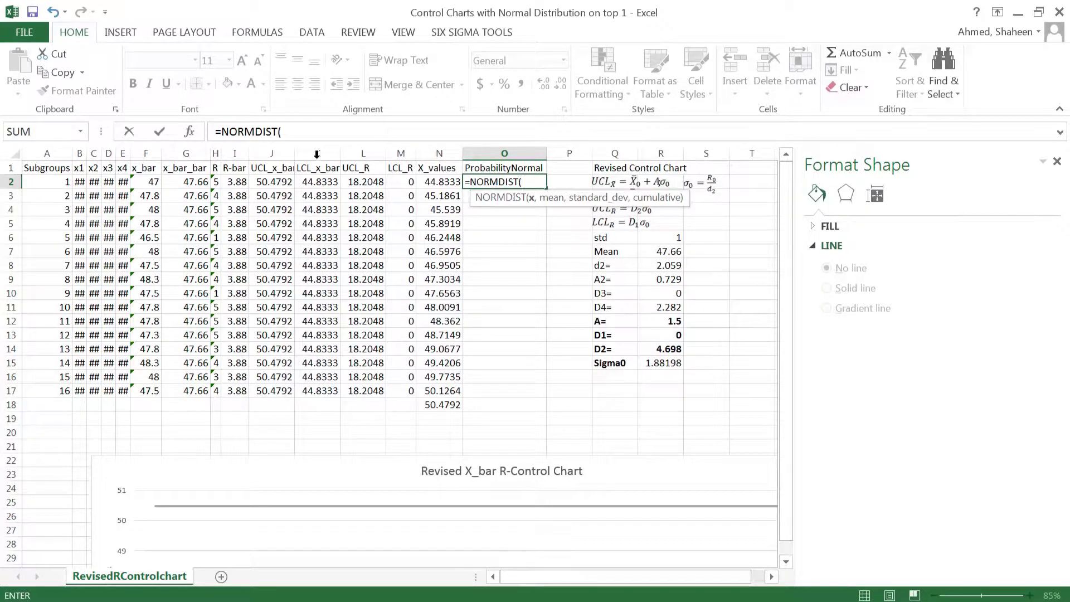
{"action": "left_click", "coordinate": [448, 181]}
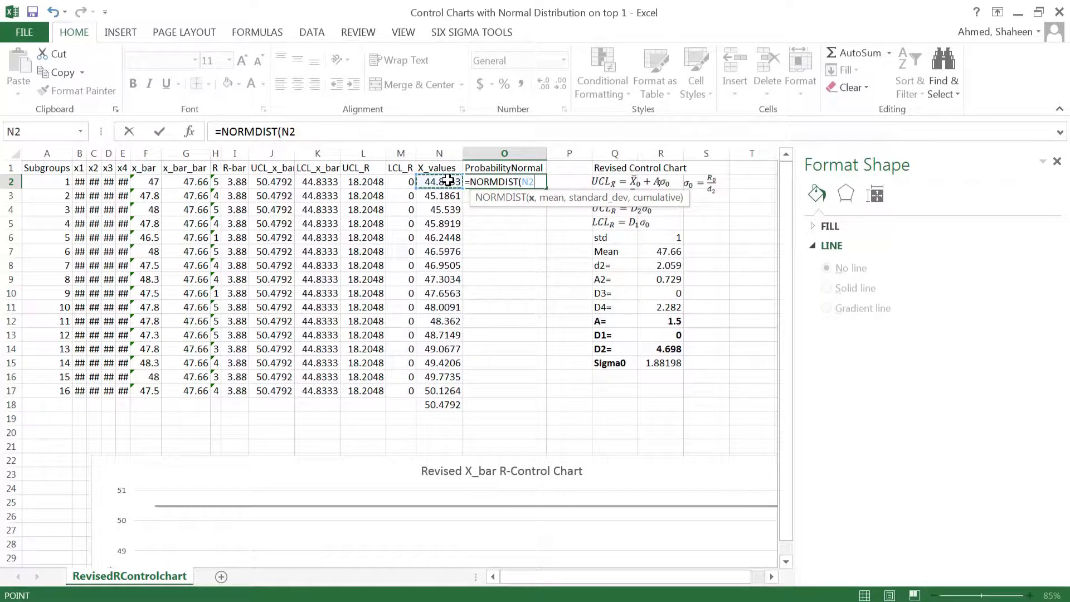
{"action": "type", "text": ","}
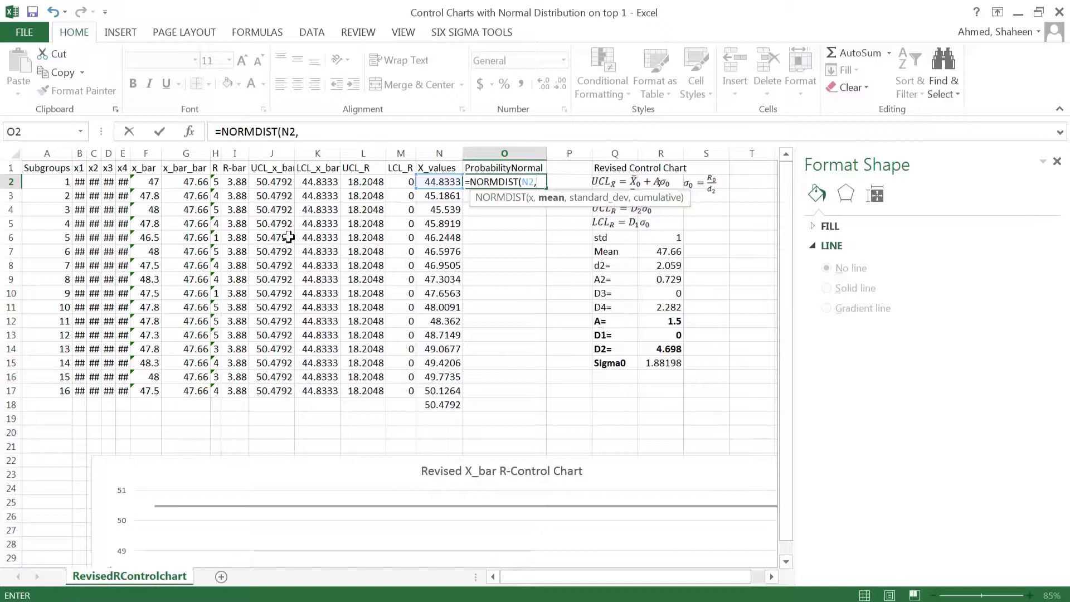
{"action": "left_click", "coordinate": [193, 182]}
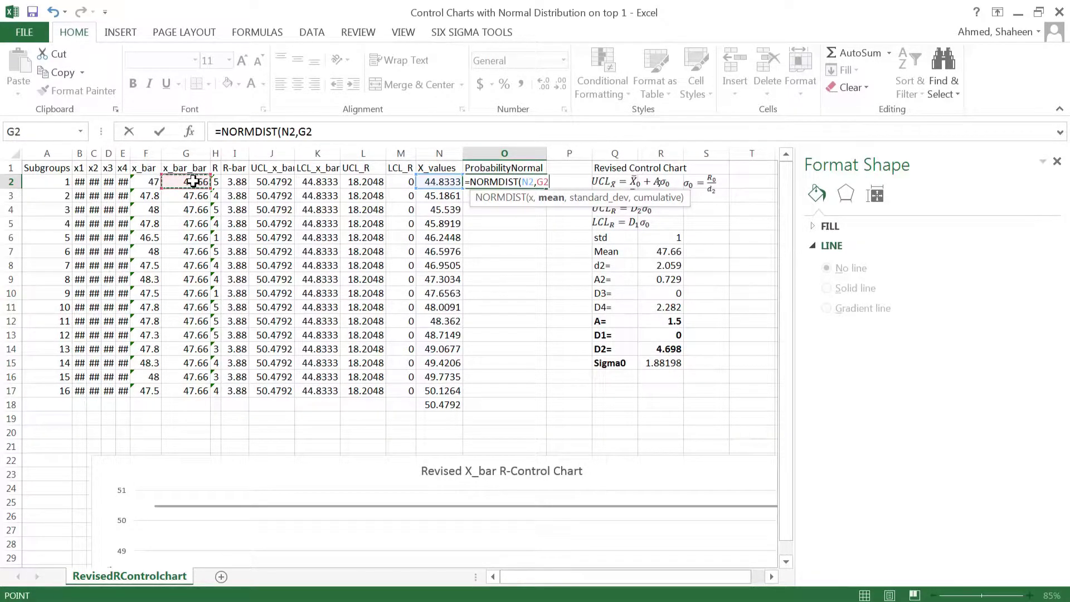
{"action": "key", "text": "F4"}
{"action": "type", "text": ","}
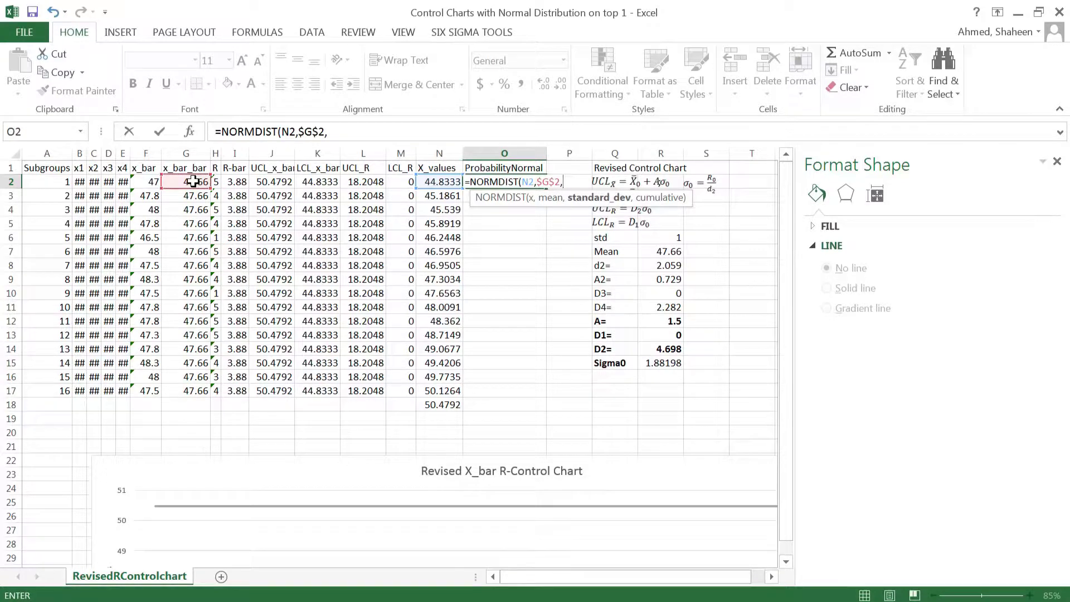
{"action": "left_click", "coordinate": [663, 365]}
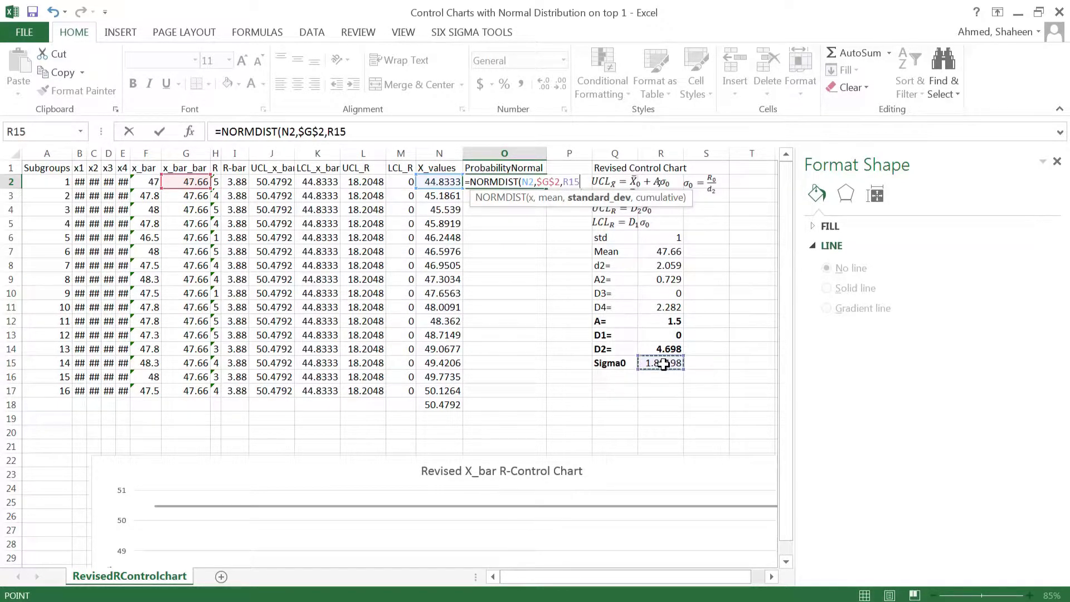
{"action": "key", "text": "F4"}
{"action": "type", "text": ","}
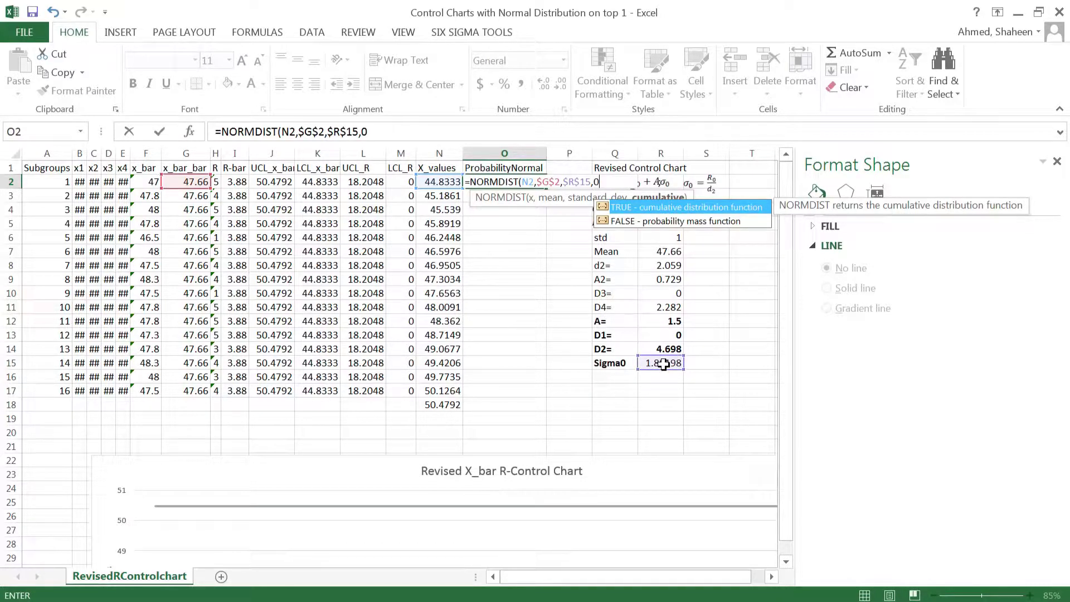
{"action": "type", "text": "0)"}
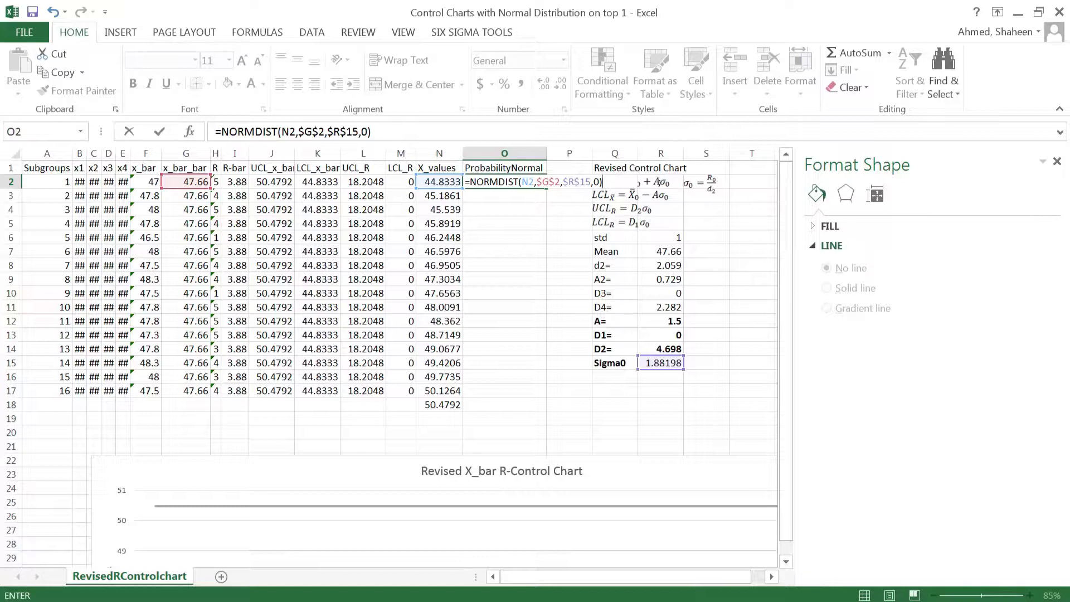
{"action": "key", "text": "Return"}
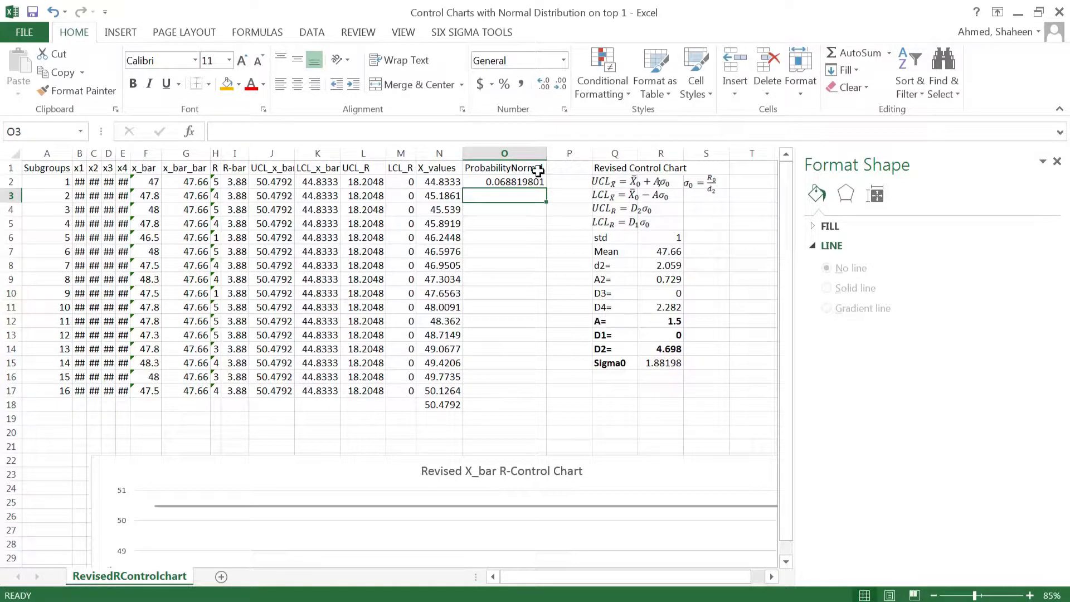
Step: Rename O1 to FrequencyNormal, fill O2's formula down to O18, and move the chart up
{"action": "double_click", "coordinate": [510, 168]}
{"action": "left_click_drag", "start_coordinate": [513, 167], "coordinate": [466, 170]}
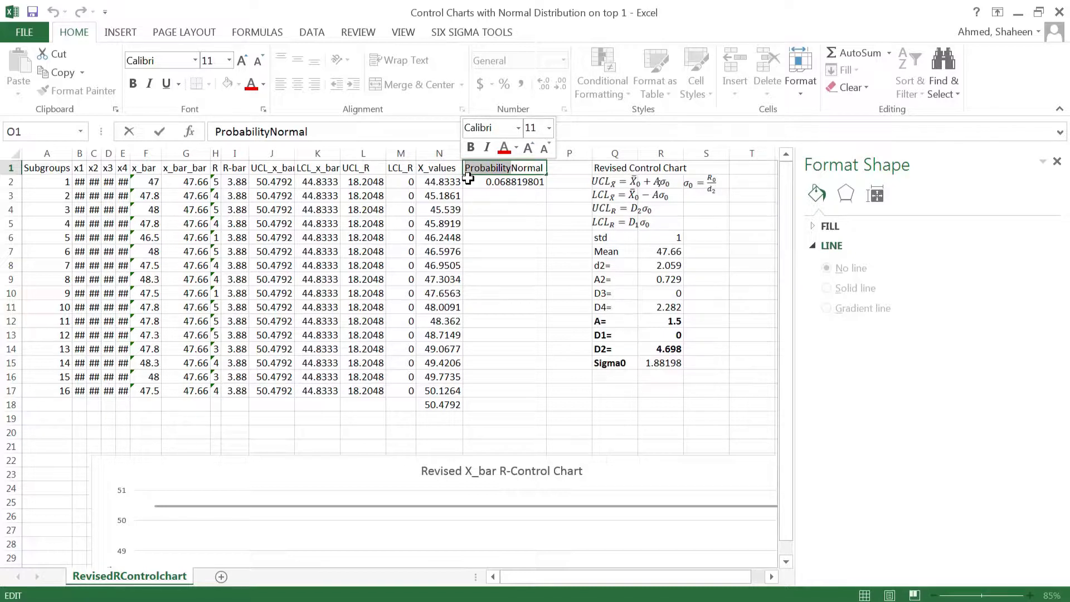
{"action": "type", "text": "fREQ"}
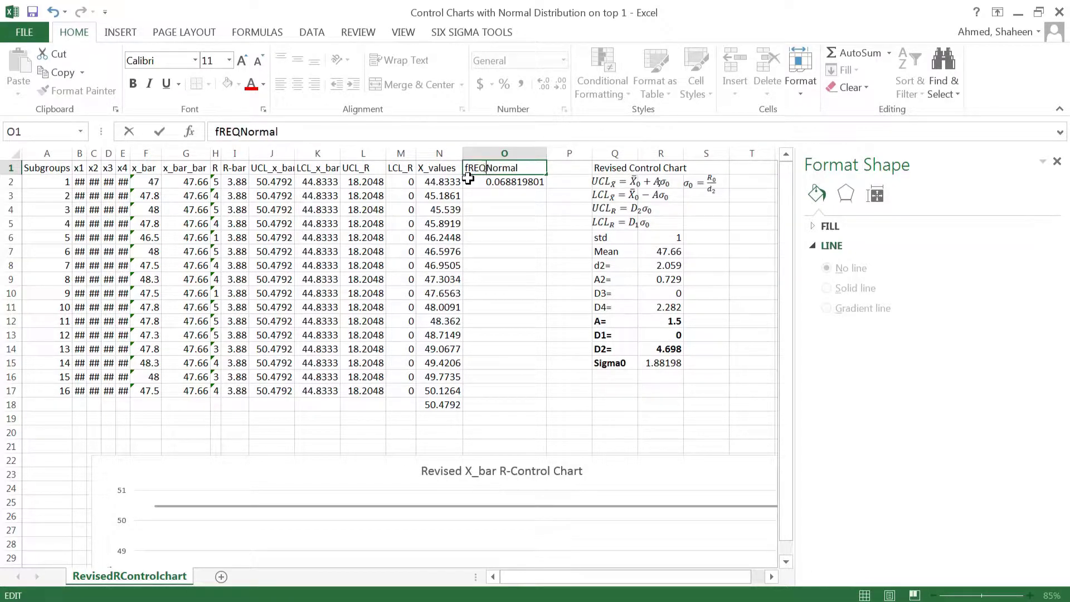
{"action": "key", "text": "BackSpace"}
{"action": "key", "text": "BackSpace"}
{"action": "key", "text": "BackSpace"}
{"action": "key", "text": "BackSpace"}
{"action": "type", "text": "fR"}
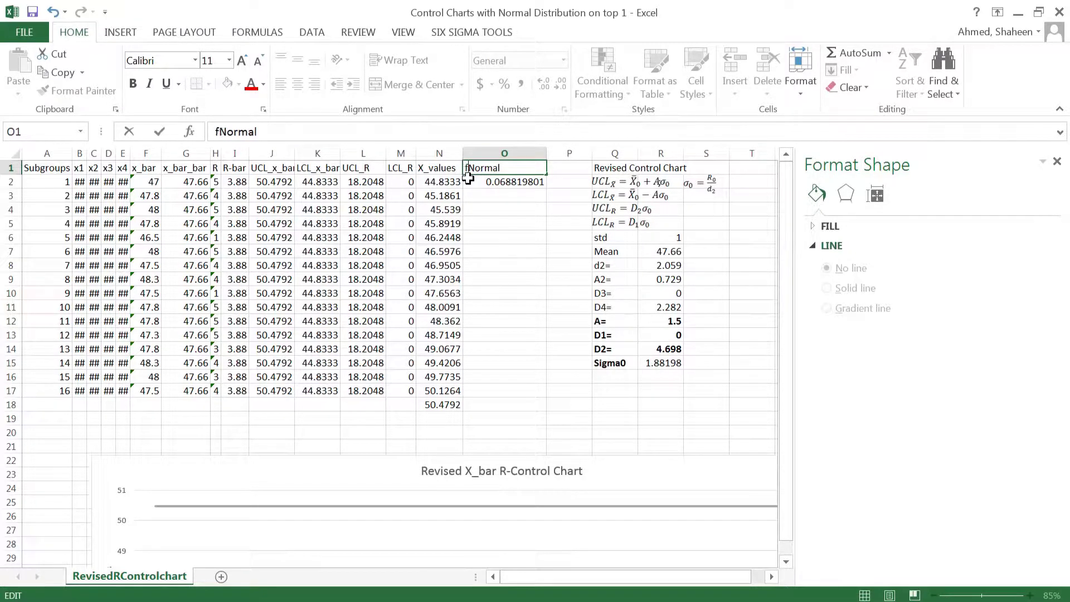
{"action": "key", "text": "BackSpace"}
{"action": "key", "text": "BackSpace"}
{"action": "type", "text": "Frequency"}
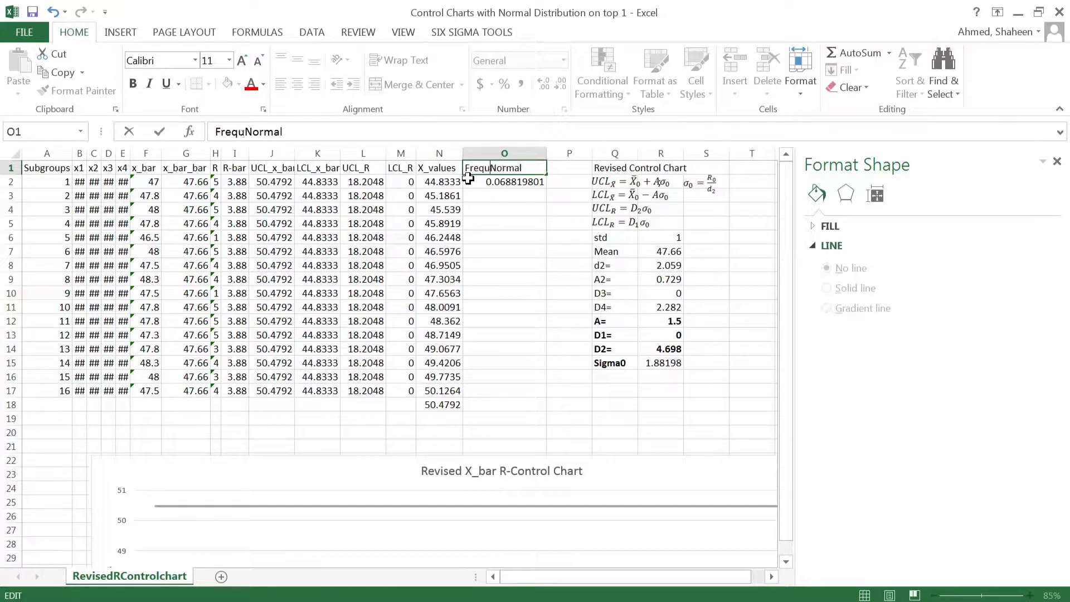
{"action": "key", "text": "Return"}
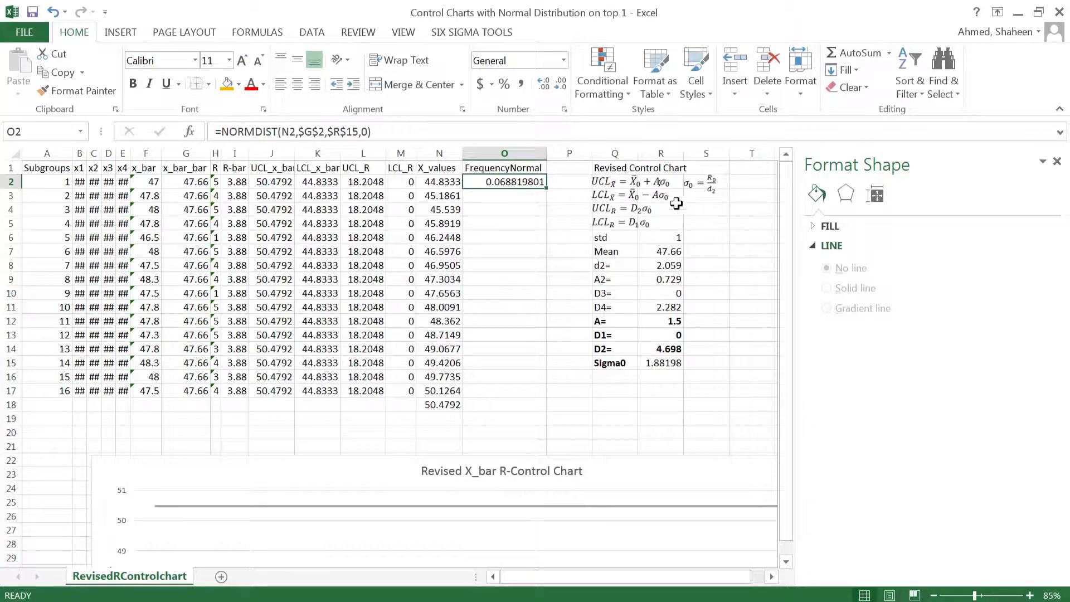
{"action": "left_click_drag", "start_coordinate": [546, 187], "coordinate": [534, 407]}
{"action": "left_click_drag", "start_coordinate": [535, 459], "coordinate": [457, 408]}
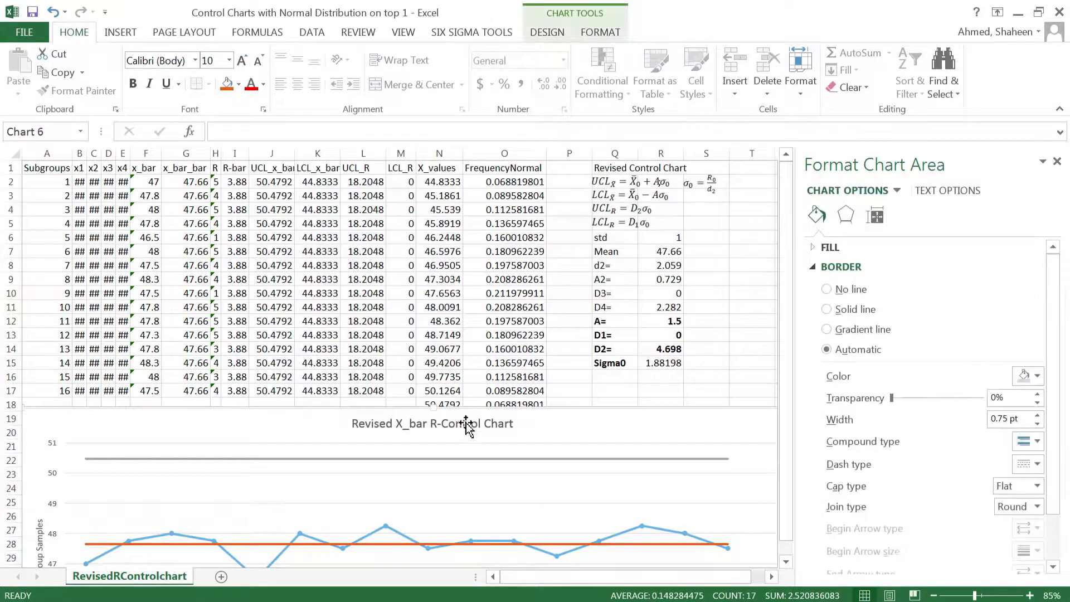
Step: Add a chart series named from O1 with values O2:O18, then move the chart up
{"action": "right_click", "coordinate": [400, 535]}
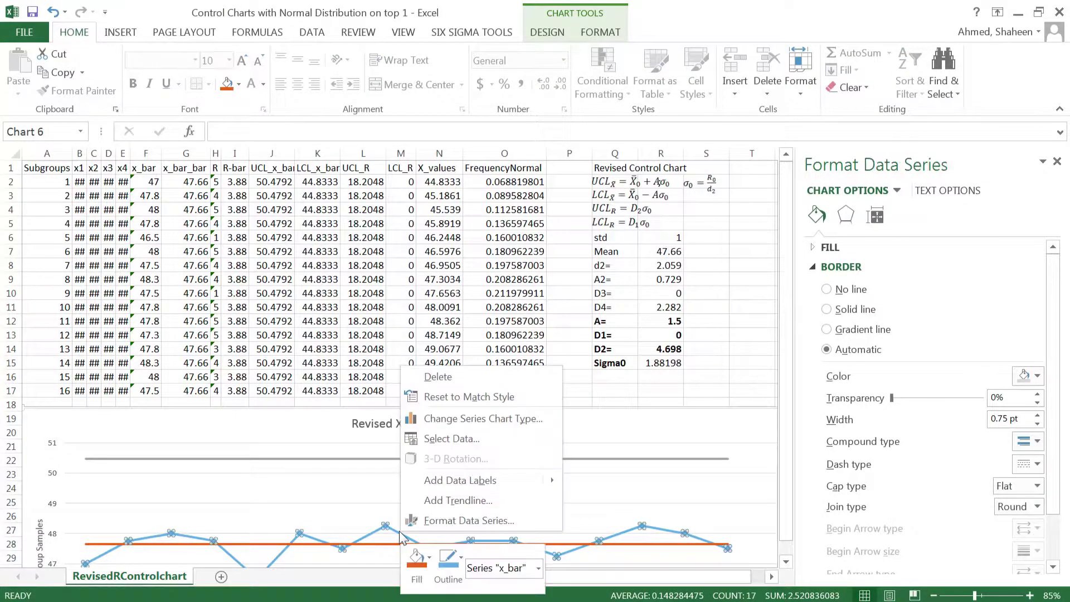
{"action": "left_click", "coordinate": [469, 439]}
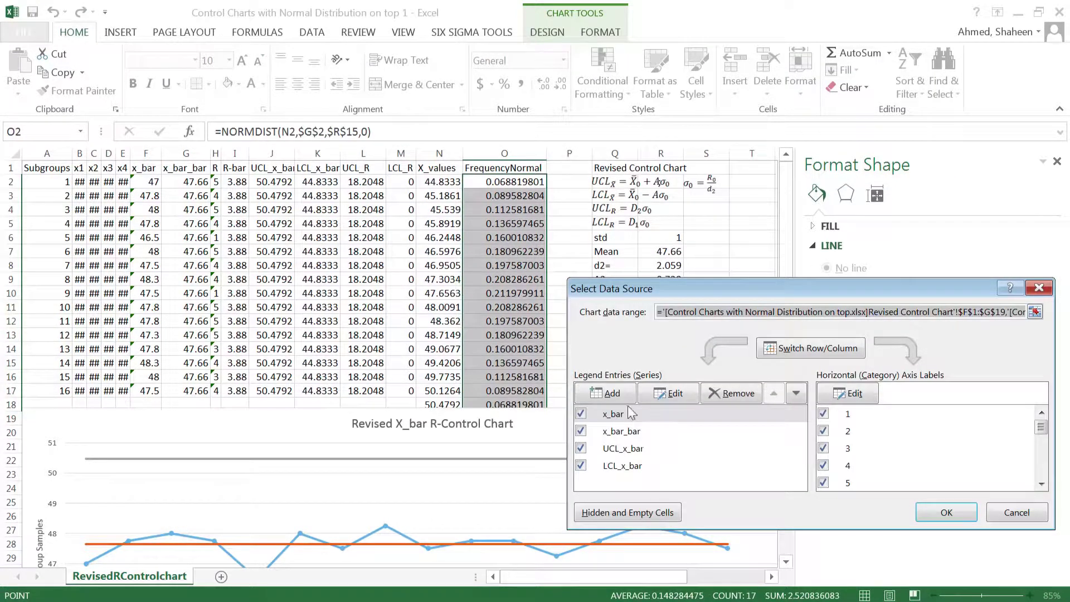
{"action": "left_click", "coordinate": [616, 396]}
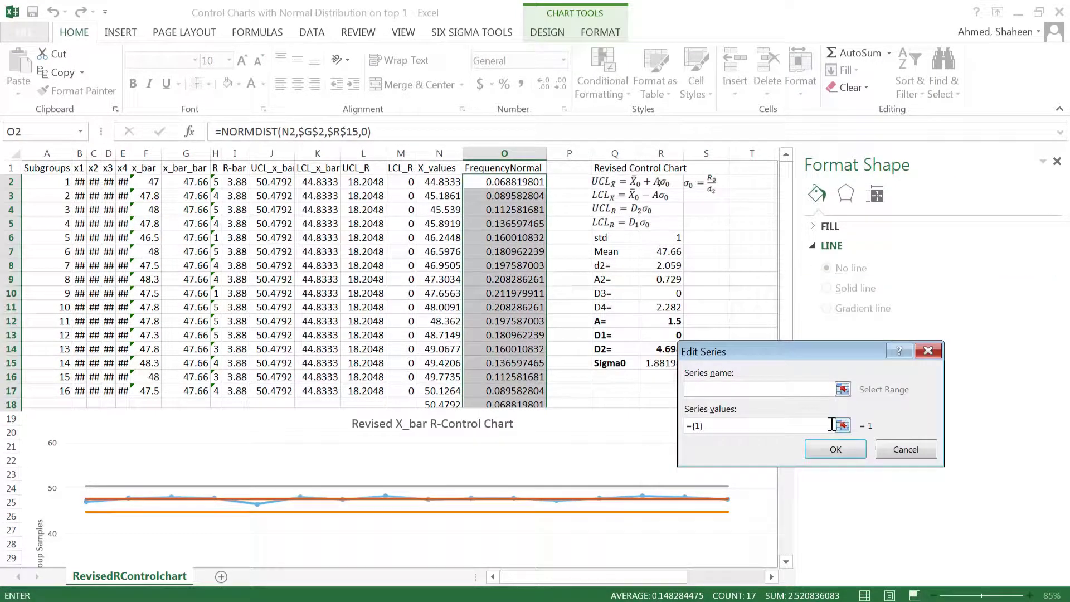
{"action": "left_click", "coordinate": [843, 389]}
{"action": "left_click", "coordinate": [485, 170]}
{"action": "key", "text": "Return"}
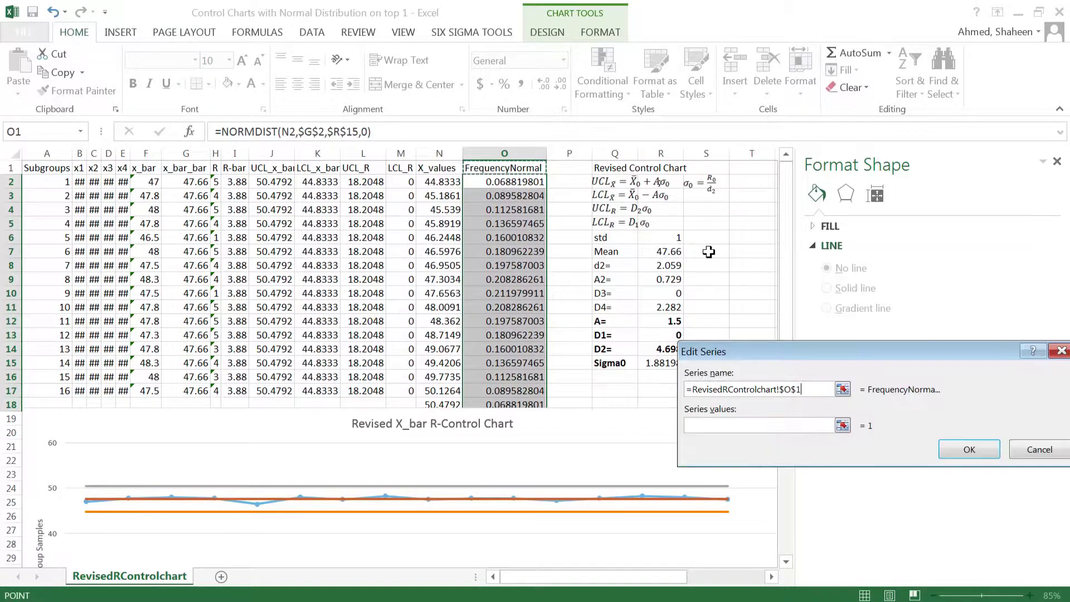
{"action": "left_click", "coordinate": [842, 425]}
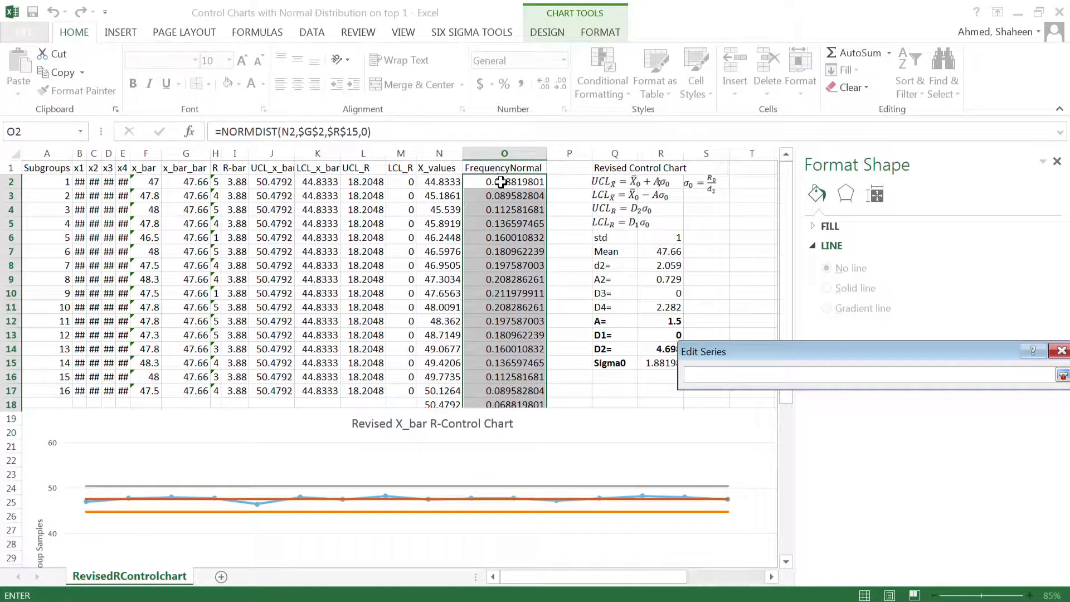
{"action": "left_click_drag", "start_coordinate": [498, 177], "coordinate": [501, 414]}
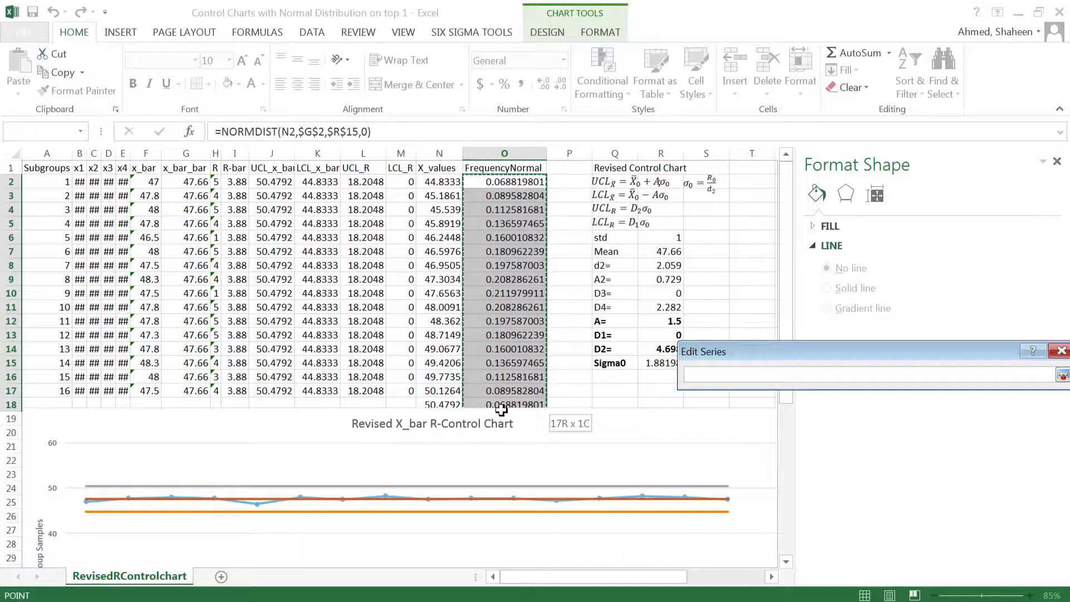
{"action": "key", "text": "Return"}
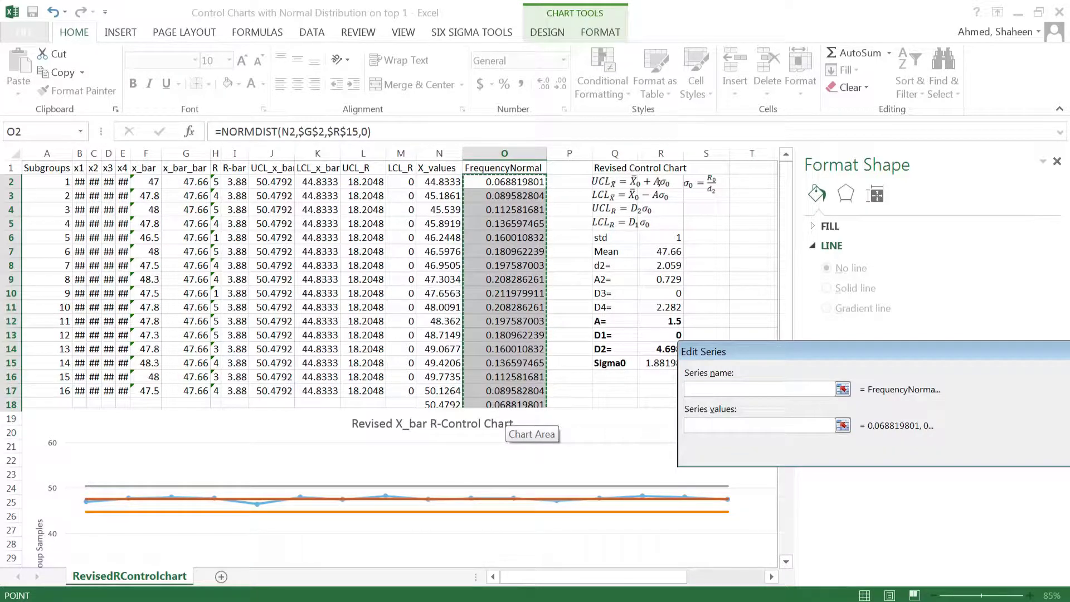
{"action": "key", "text": "Return"}
{"action": "left_click", "coordinate": [946, 512]}
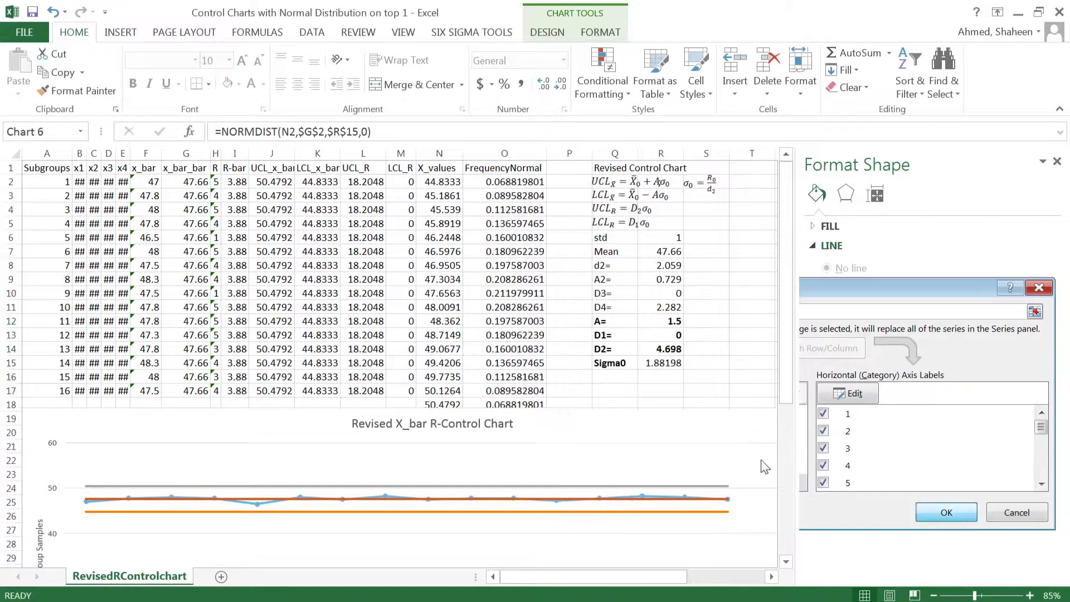
{"action": "left_click_drag", "start_coordinate": [505, 411], "coordinate": [504, 198]}
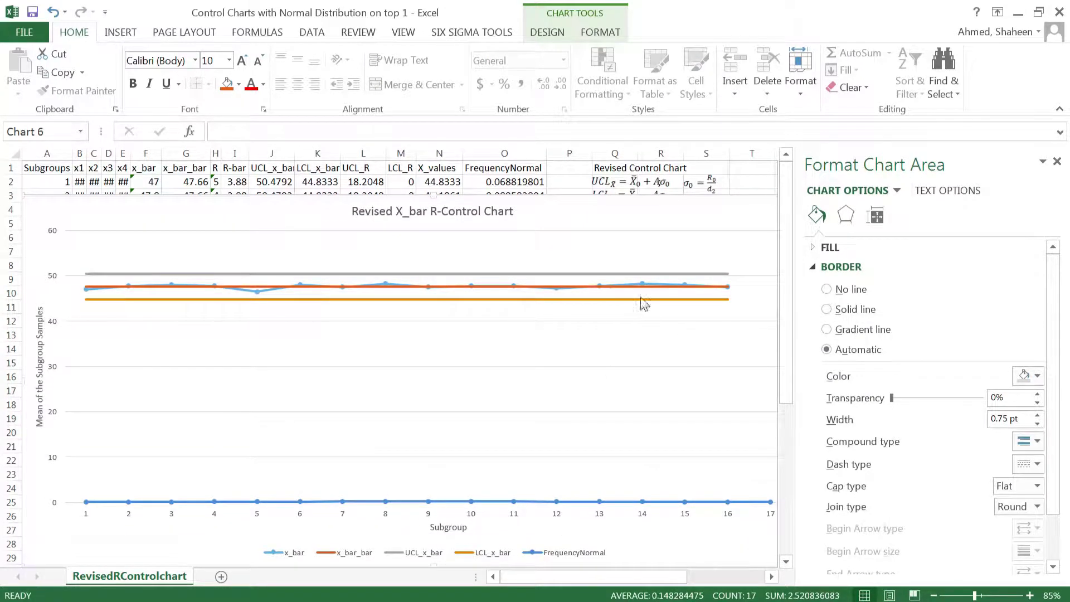
Step: Change FrequencyNormal to Scatter with Smooth Lines on the secondary axis in the Combo chart type
{"action": "left_click", "coordinate": [647, 283]}
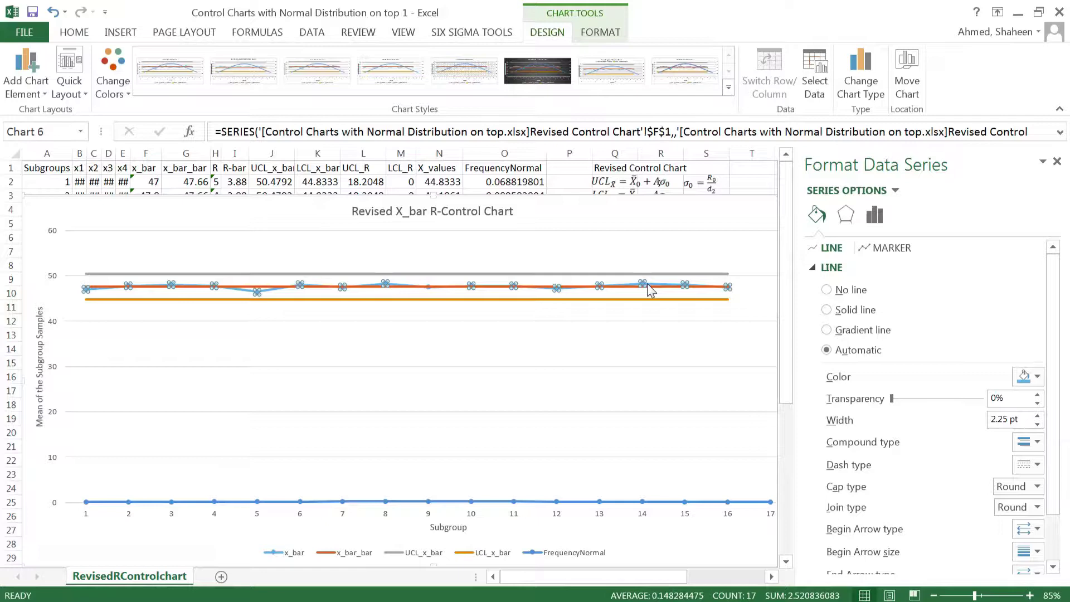
{"action": "left_click", "coordinate": [860, 78]}
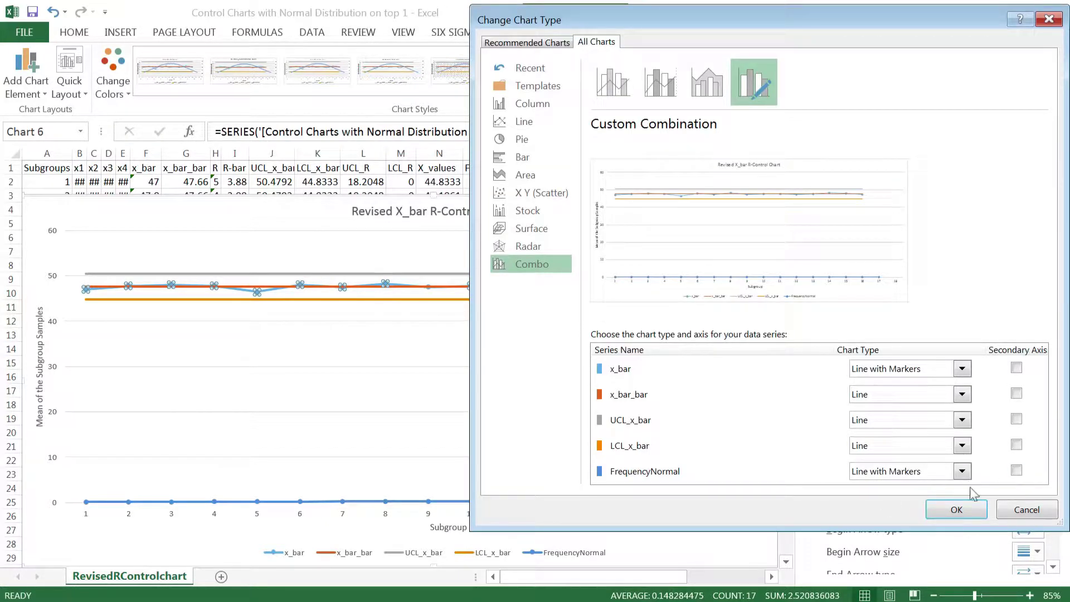
{"action": "left_click", "coordinate": [1016, 470]}
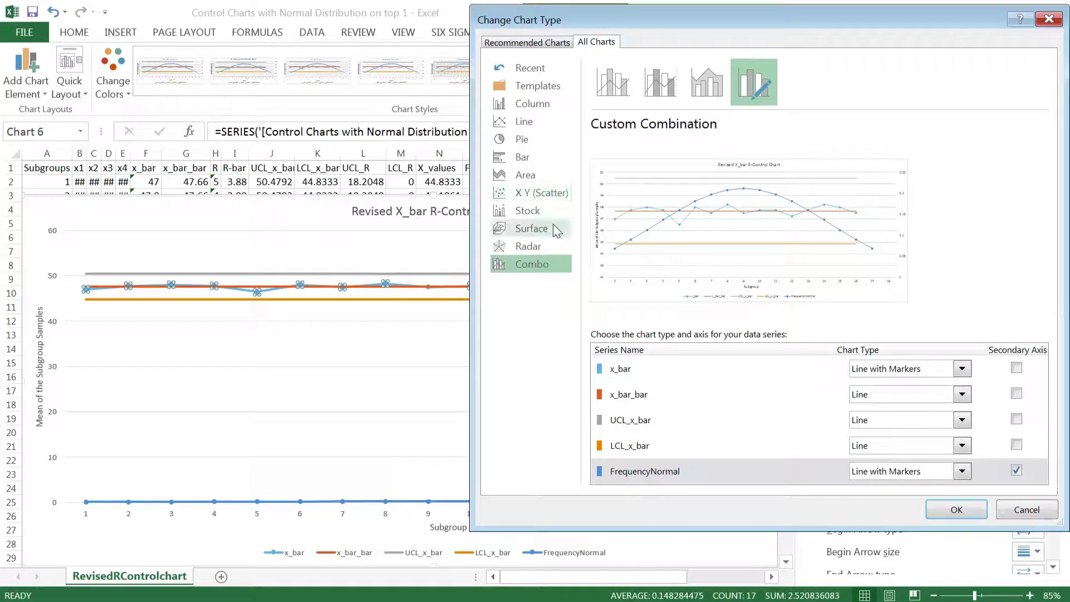
{"action": "left_click", "coordinate": [941, 474]}
{"action": "scroll", "coordinate": [985, 346], "scroll_direction": "down", "scroll_amount": 5}
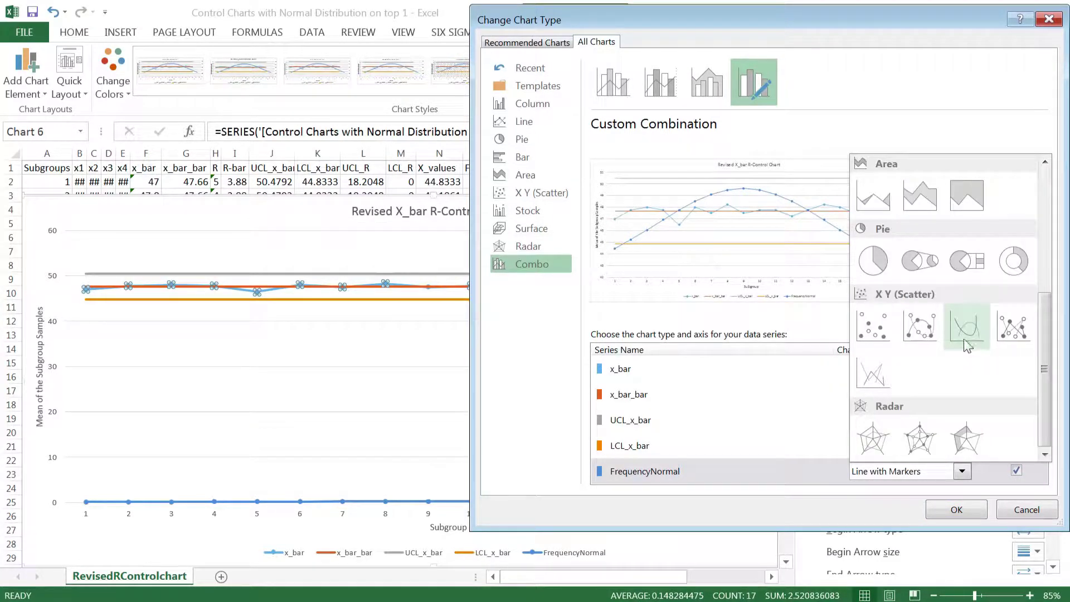
{"action": "left_click", "coordinate": [965, 340]}
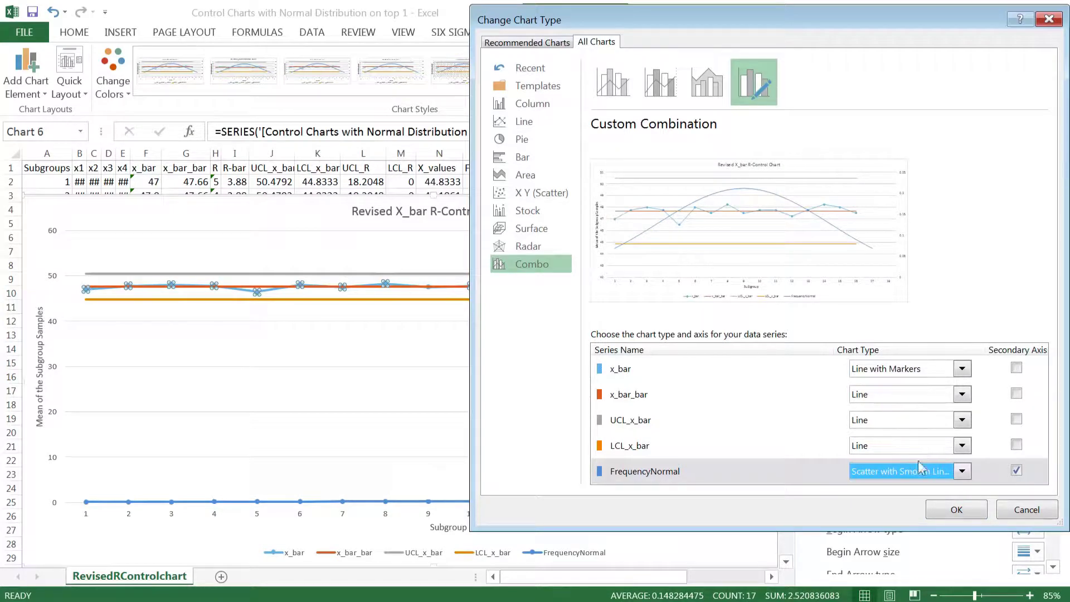
{"action": "left_click", "coordinate": [956, 509]}
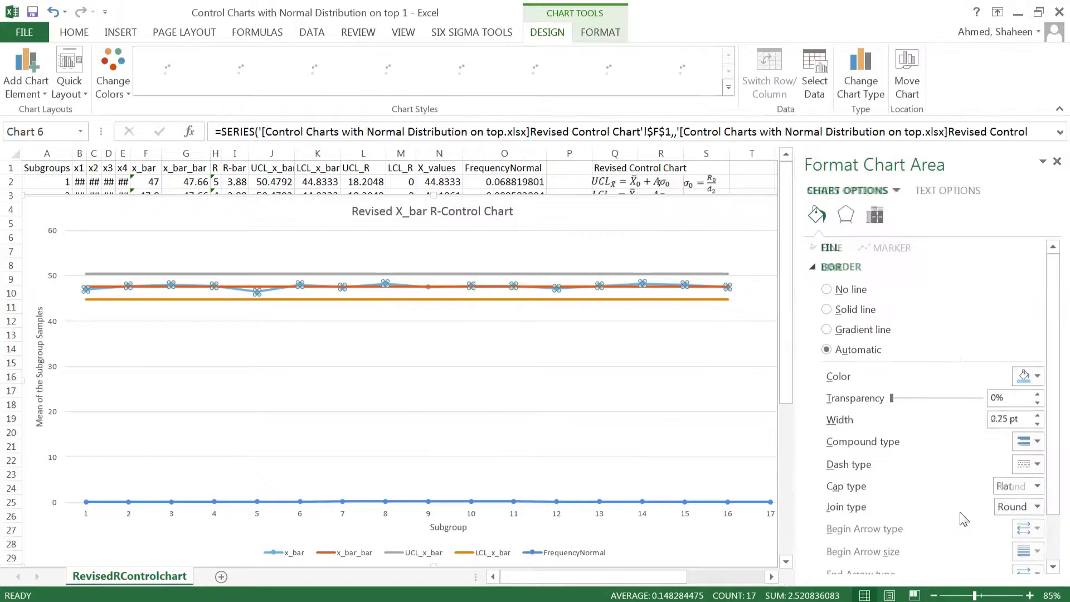
Step: Add a secondary horizontal axis for the FrequencyNormal curve and nudge the chart into place
{"action": "left_click", "coordinate": [445, 277]}
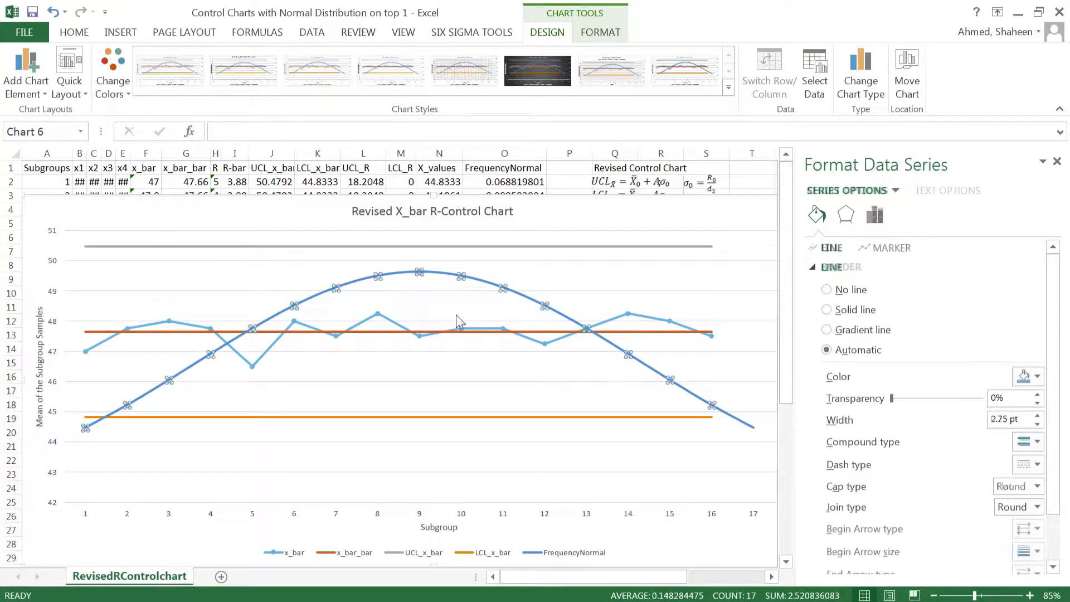
{"action": "left_click", "coordinate": [48, 99]}
{"action": "mouse_move", "coordinate": [55, 112]}
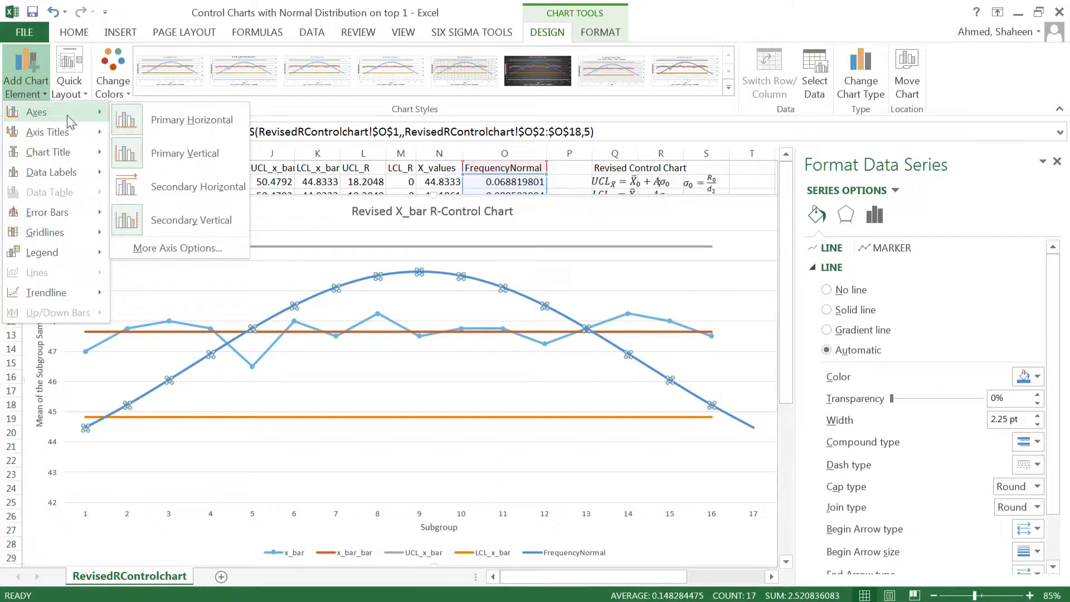
{"action": "left_click", "coordinate": [192, 187]}
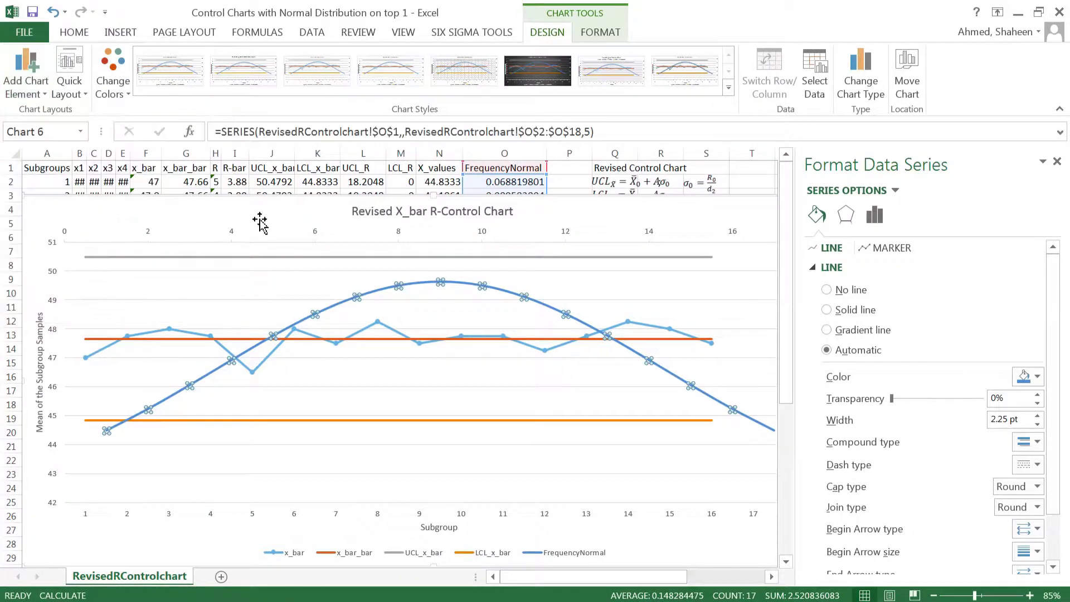
{"action": "scroll", "coordinate": [665, 319], "scroll_direction": "down", "scroll_amount": 1, "text": "ctrl"}
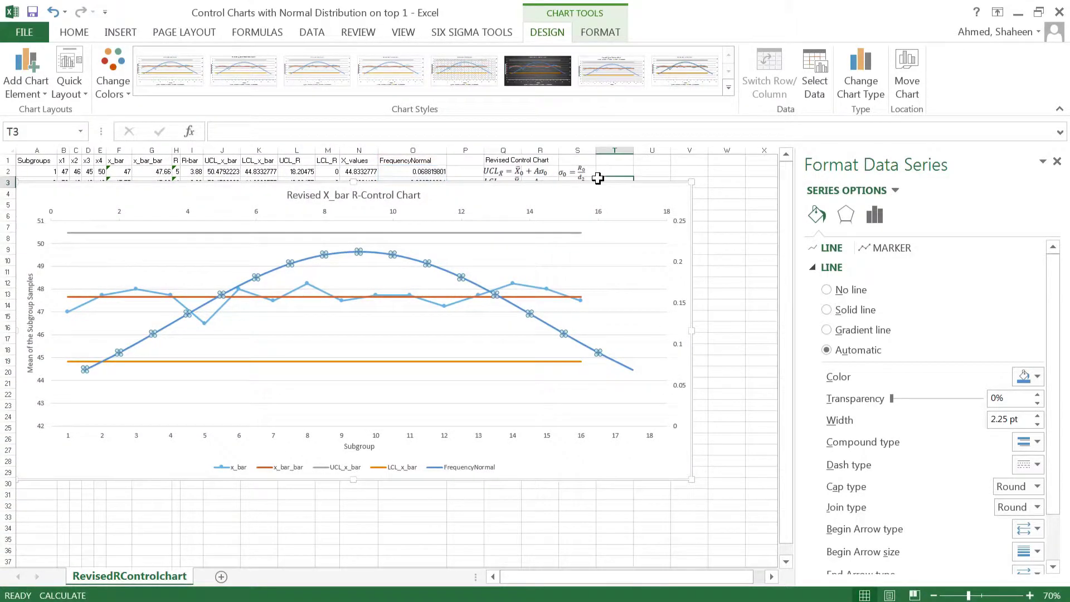
{"action": "left_click_drag", "start_coordinate": [597, 177], "coordinate": [631, 197]}
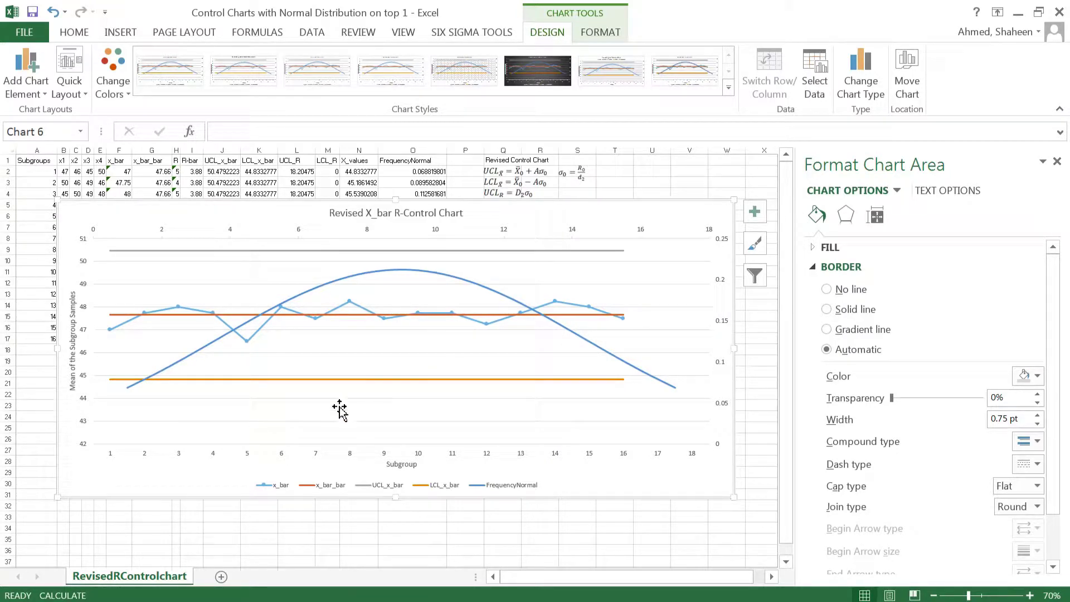
Step: Move the chart down to uncover rows 5–18 of the data
{"action": "right_click", "coordinate": [480, 287]}
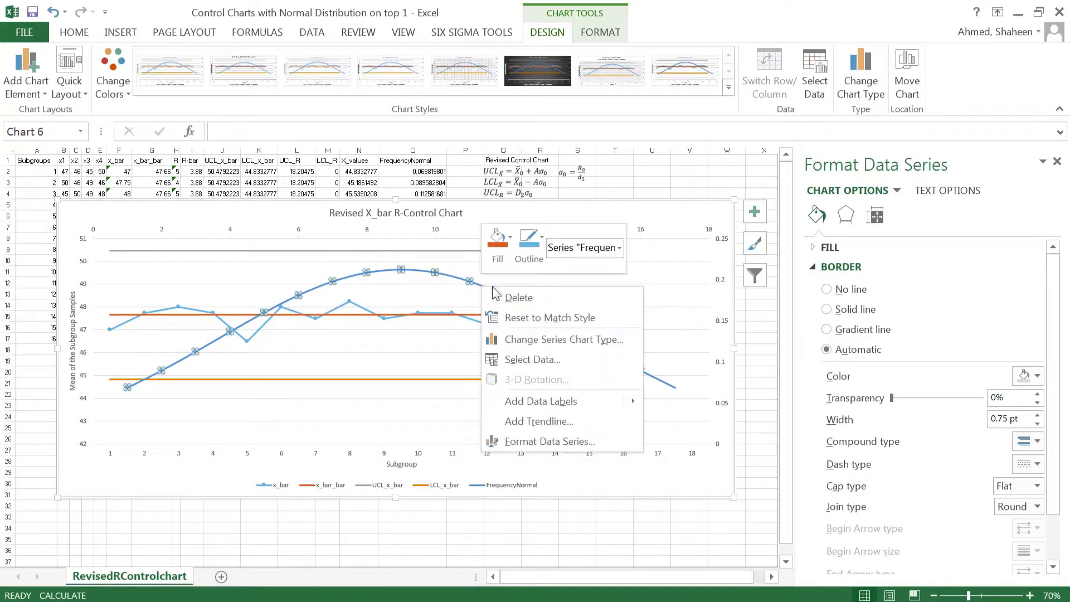
{"action": "left_click", "coordinate": [560, 359]}
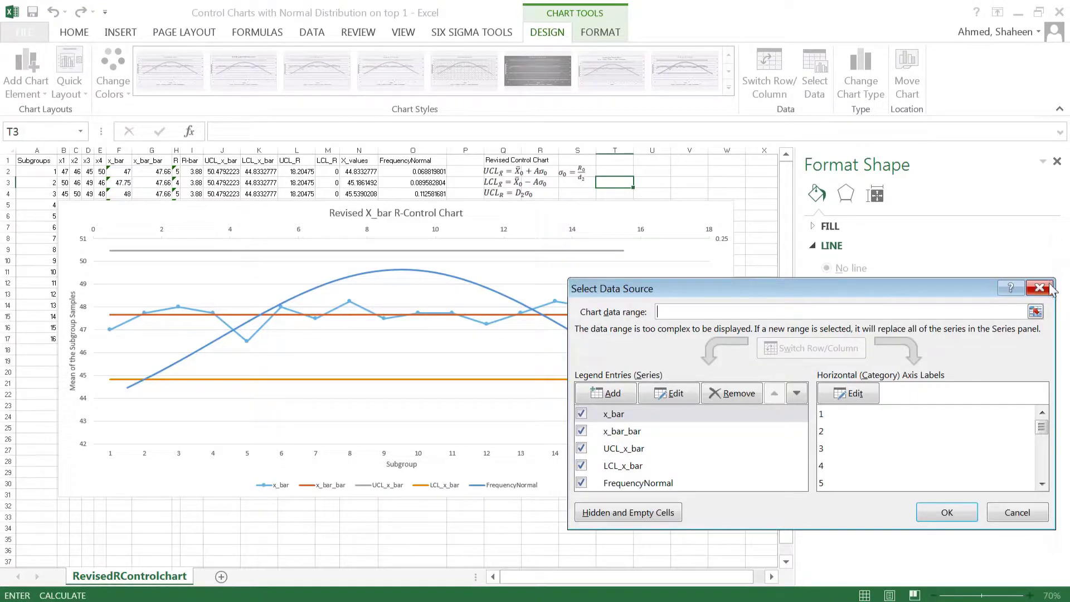
{"action": "left_click", "coordinate": [1042, 285]}
{"action": "left_click", "coordinate": [505, 246]}
{"action": "left_click_drag", "start_coordinate": [526, 210], "coordinate": [468, 371]}
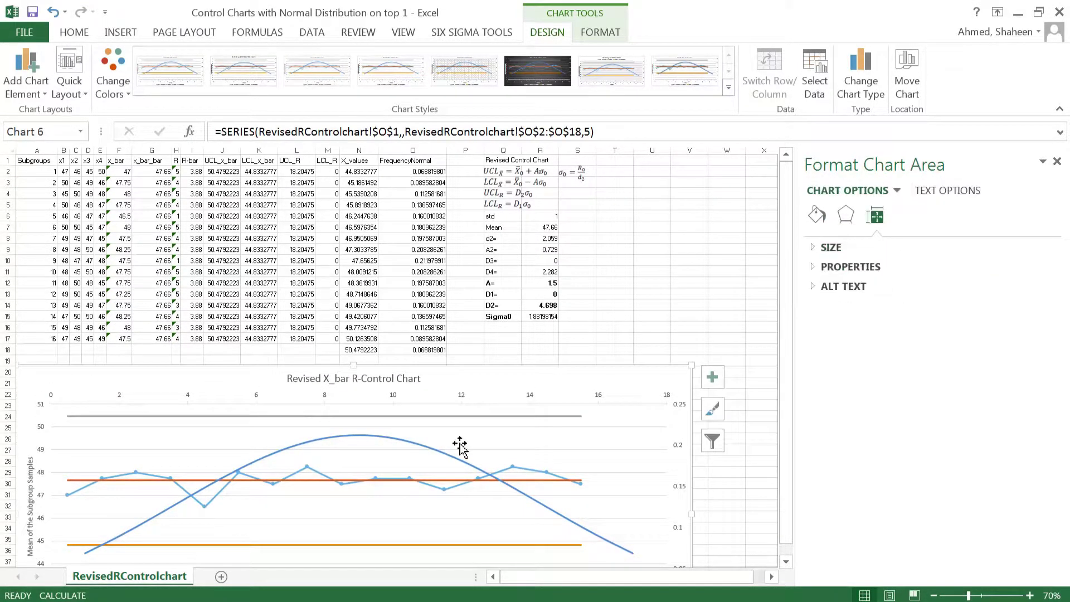
Step: Edit the FrequencyNormal series to X values O2:O18 and Y values N2:N18, then move the chart back up
{"action": "right_click", "coordinate": [448, 460]}
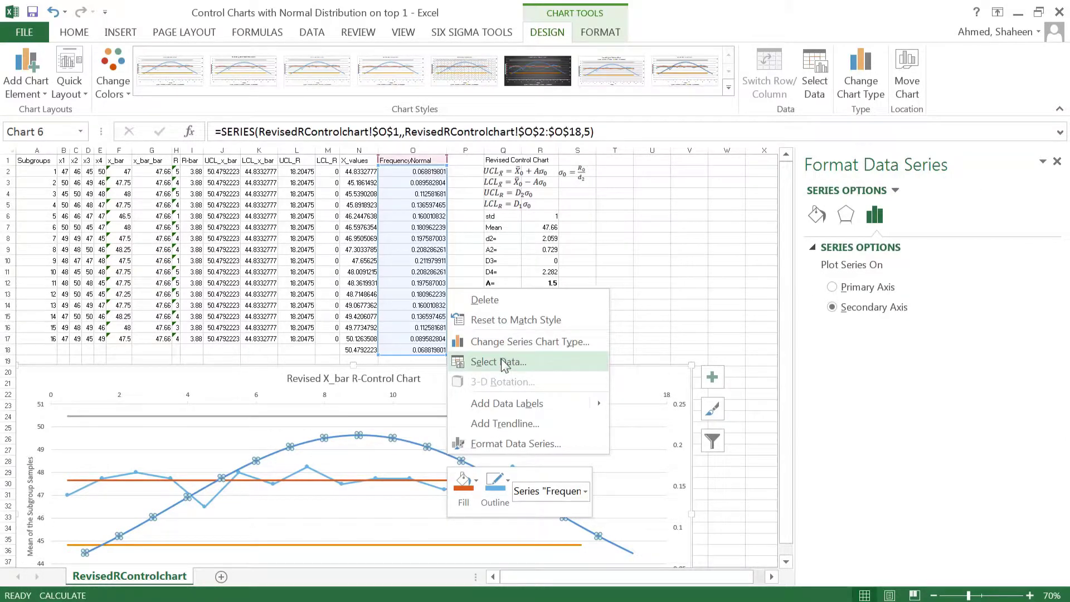
{"action": "left_click", "coordinate": [502, 362]}
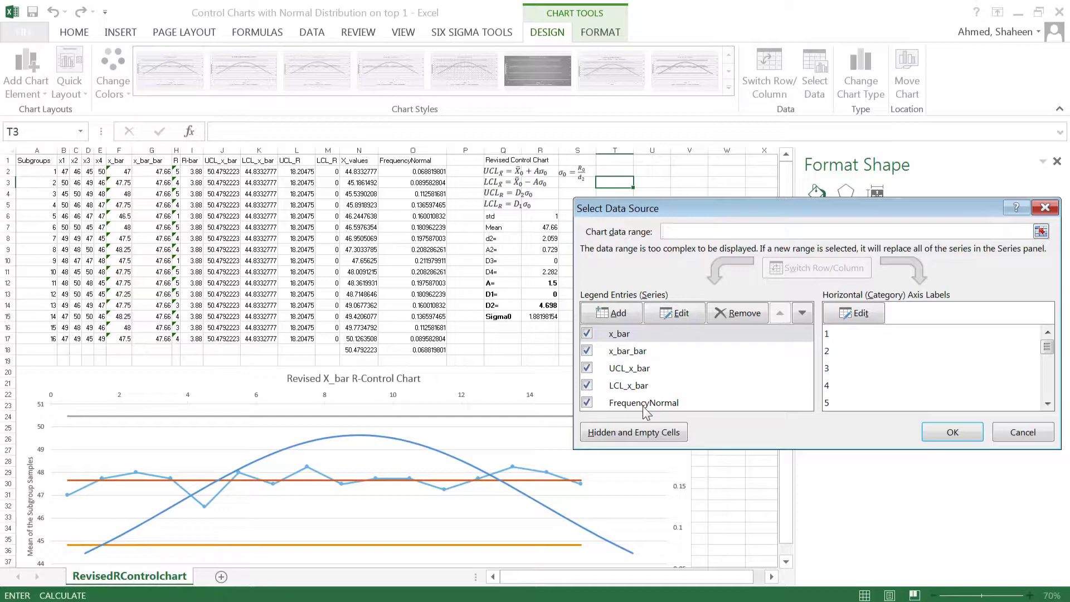
{"action": "left_click", "coordinate": [644, 404]}
{"action": "left_click", "coordinate": [677, 313]}
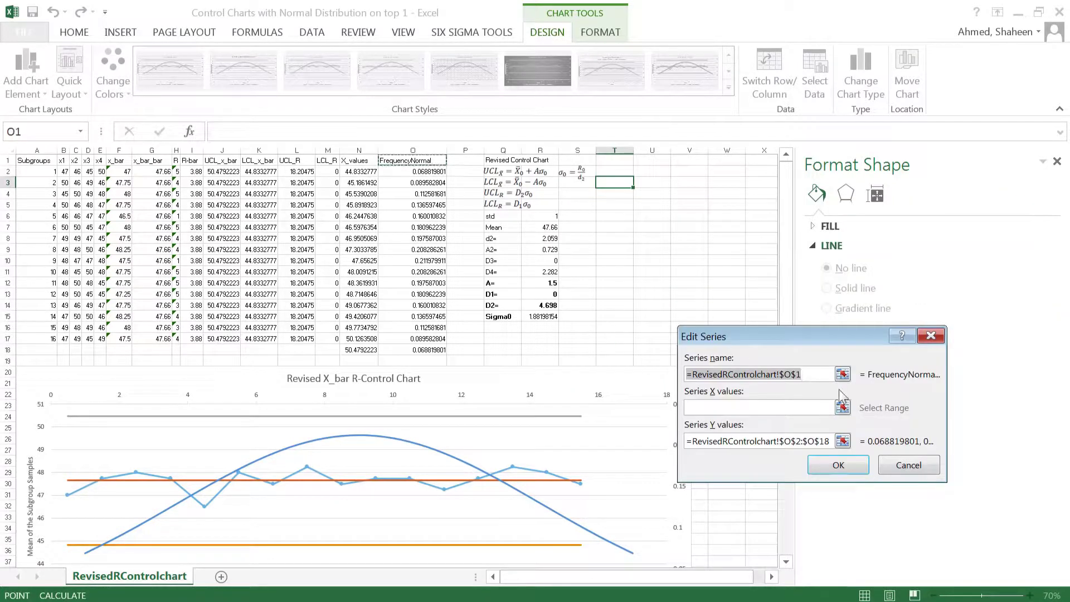
{"action": "left_click", "coordinate": [843, 408]}
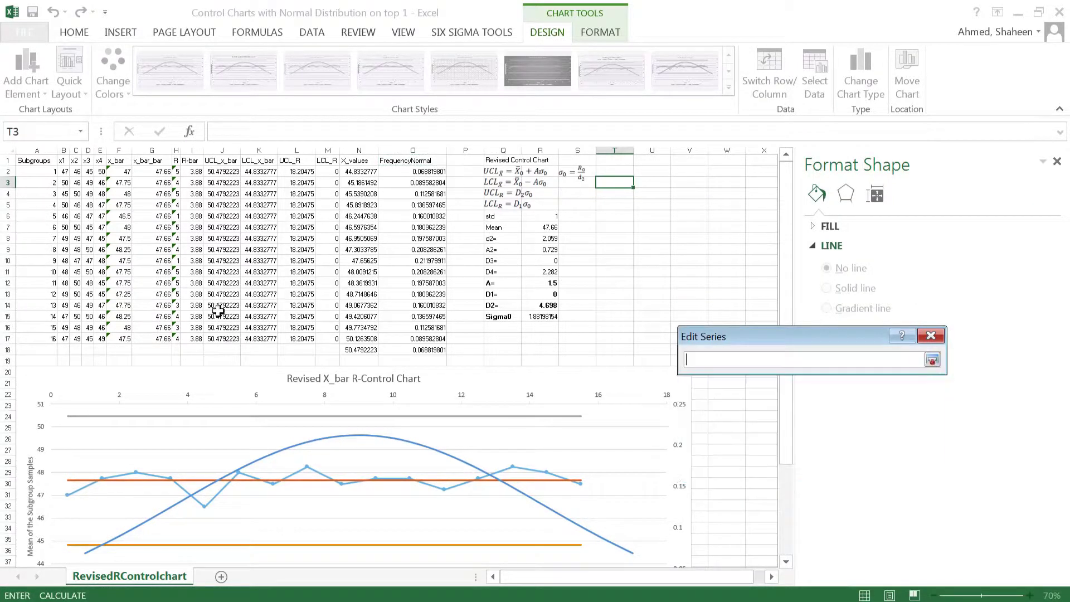
{"action": "left_click_drag", "start_coordinate": [422, 178], "coordinate": [424, 349]}
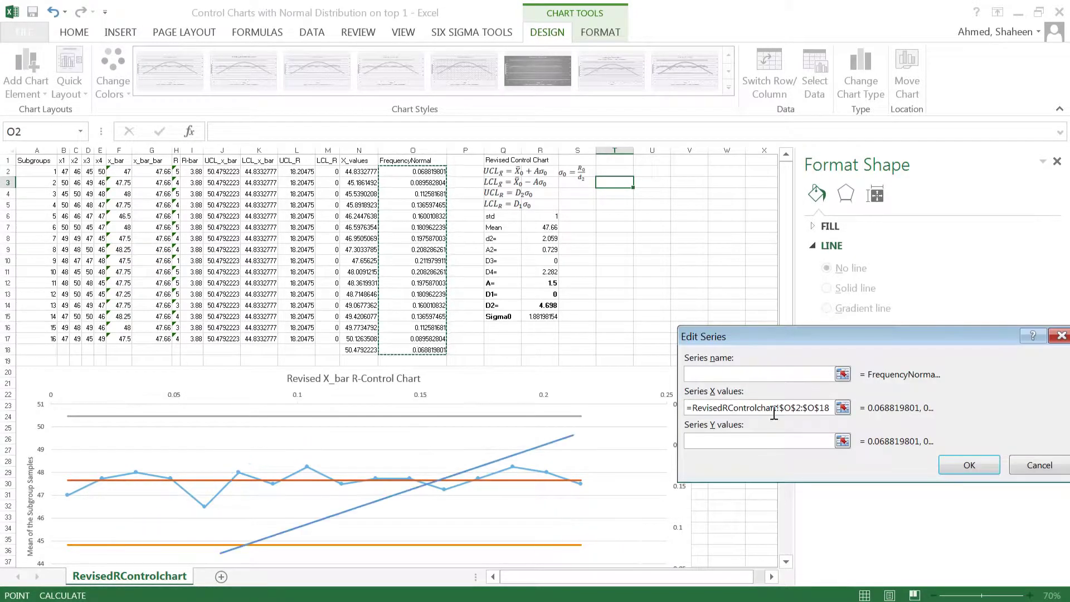
{"action": "left_click", "coordinate": [842, 439]}
{"action": "left_click_drag", "start_coordinate": [362, 172], "coordinate": [354, 352]}
{"action": "key", "text": "Return"}
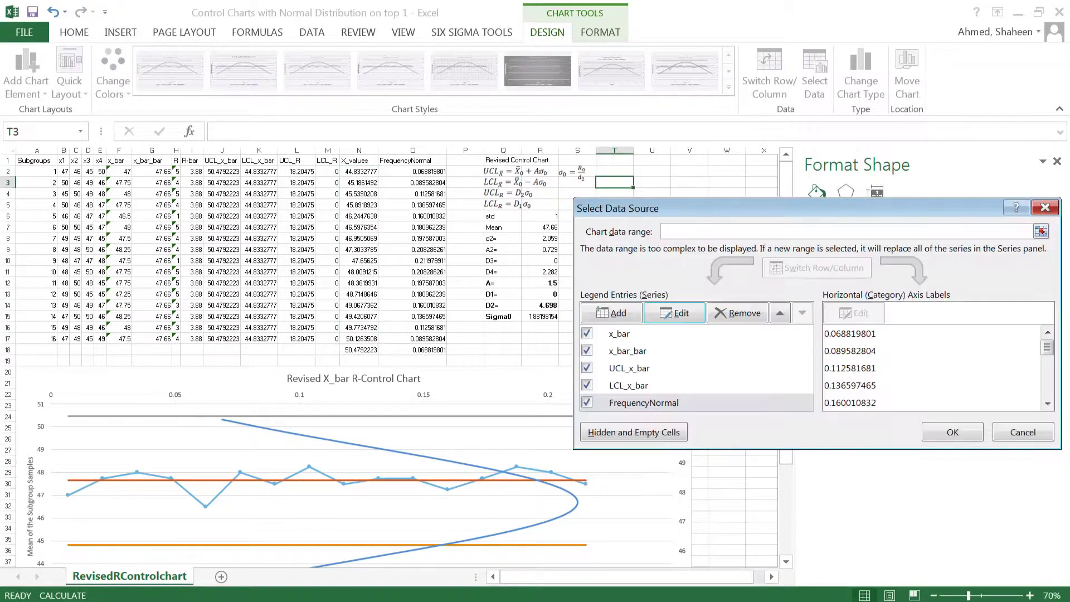
{"action": "left_click", "coordinate": [953, 433]}
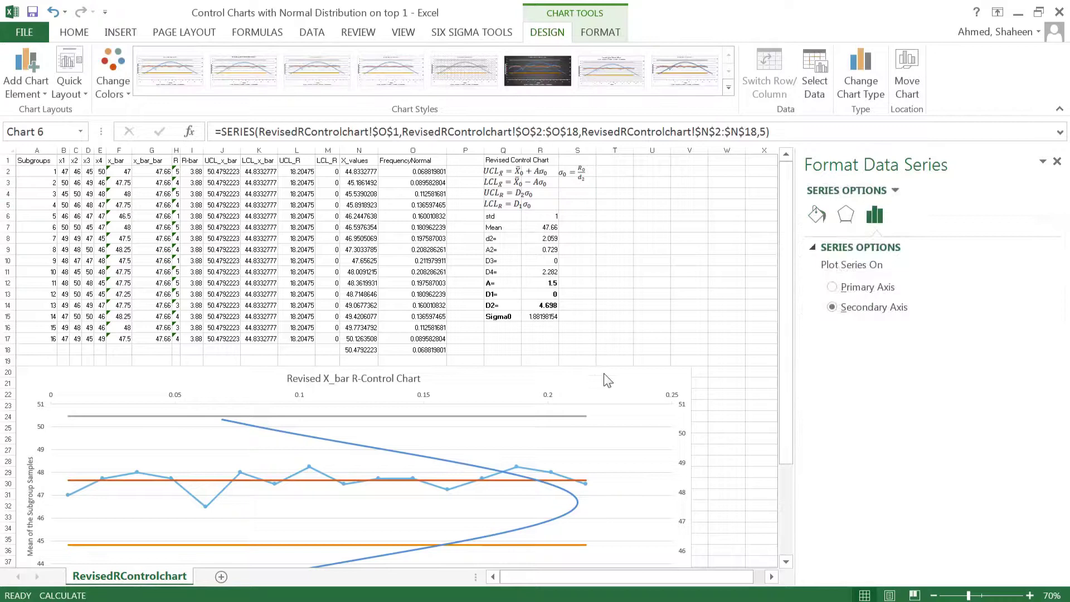
{"action": "left_click", "coordinate": [592, 373]}
{"action": "left_click_drag", "start_coordinate": [592, 368], "coordinate": [645, 203]}
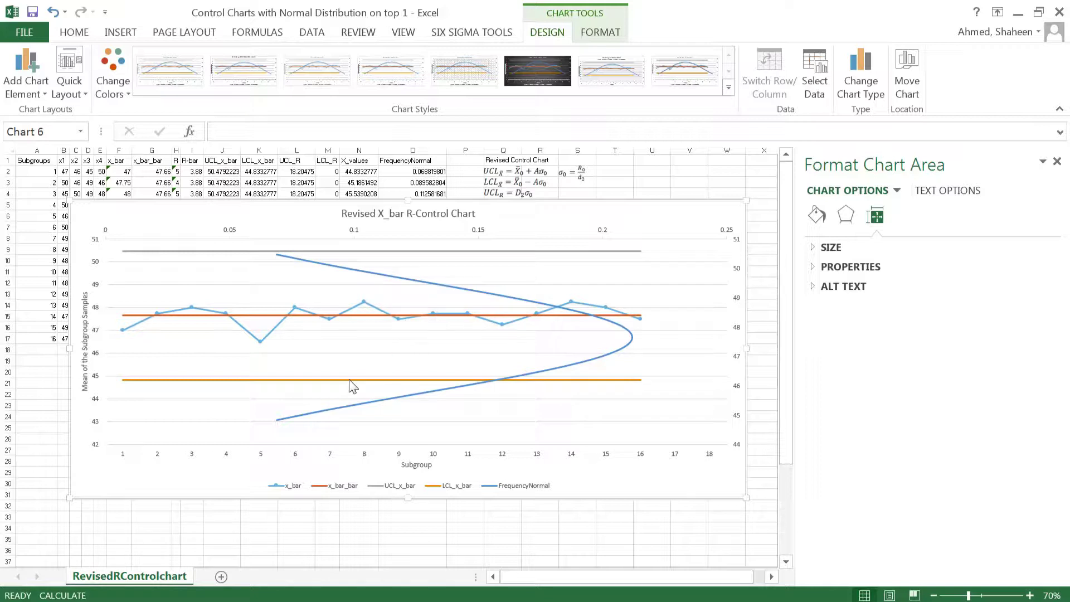
Step: Set the secondary vertical axis Bounds Minimum to 42
{"action": "mouse_move", "coordinate": [352, 384]}
{"action": "right_click", "coordinate": [733, 393]}
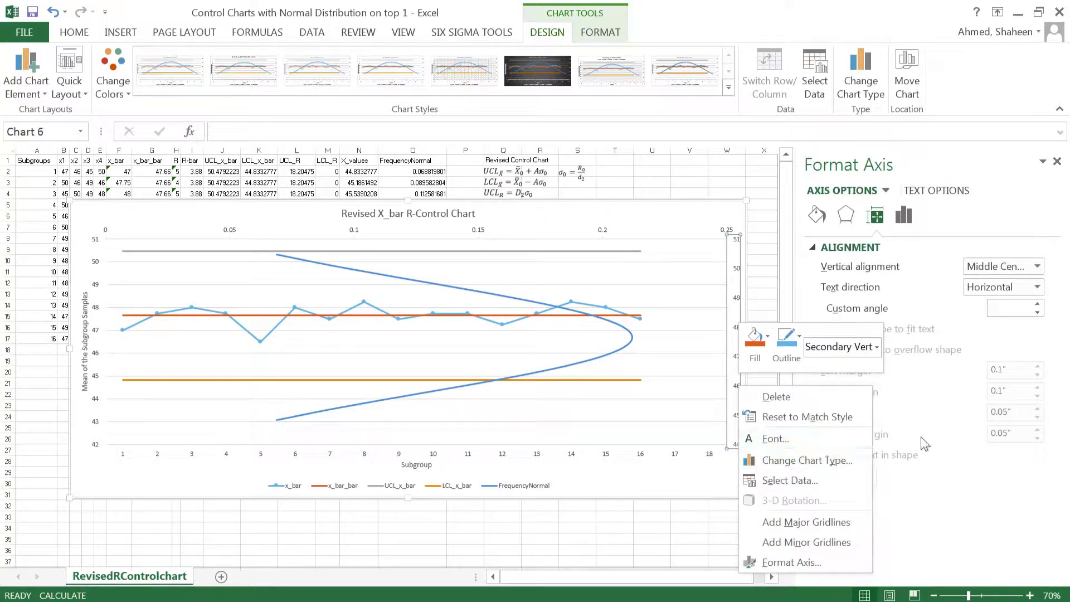
{"action": "left_click", "coordinate": [904, 216]}
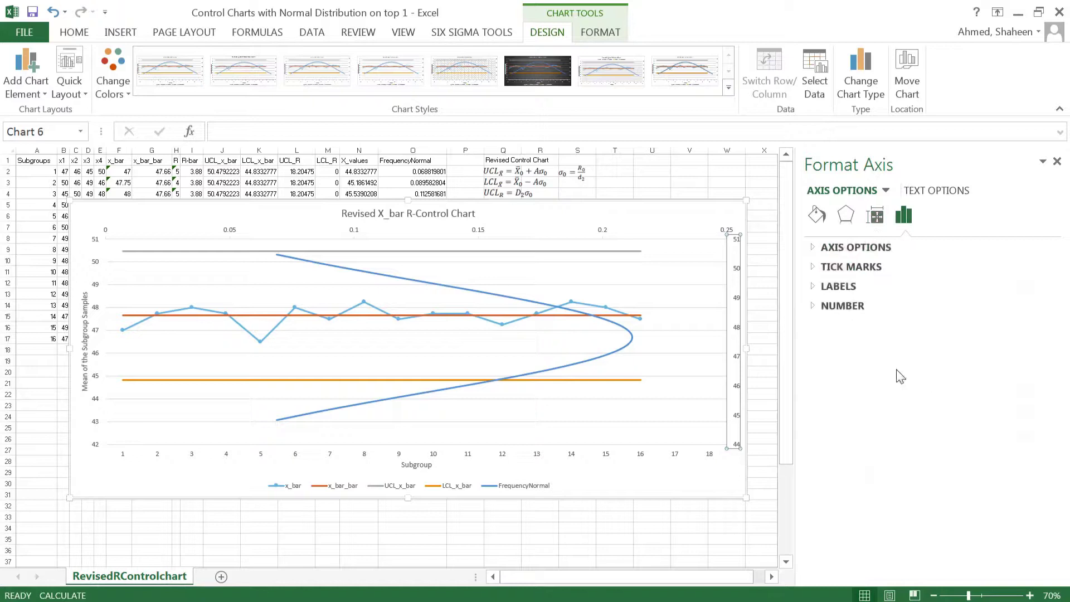
{"action": "left_click", "coordinate": [841, 247]}
{"action": "left_click", "coordinate": [973, 284]}
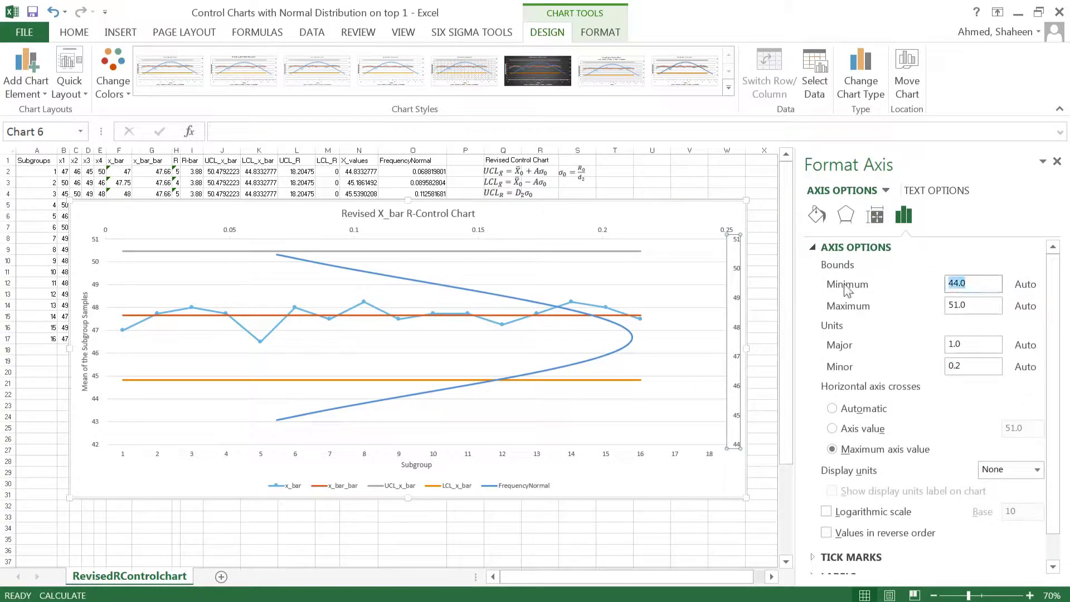
{"action": "type", "text": "42"}
{"action": "key", "text": "Return"}
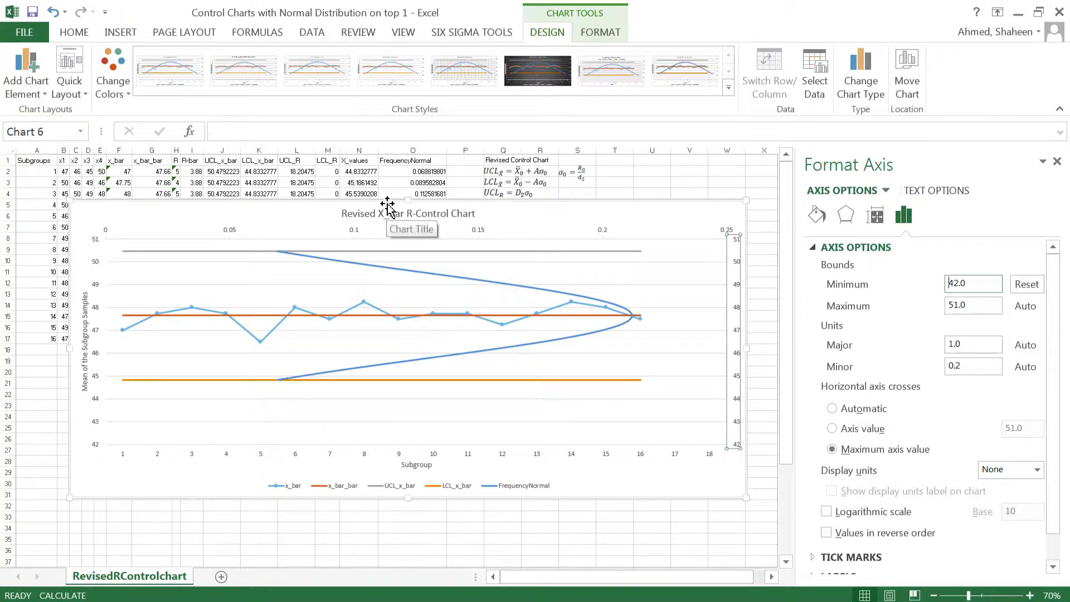
{"action": "left_click_drag", "start_coordinate": [388, 207], "coordinate": [393, 264]}
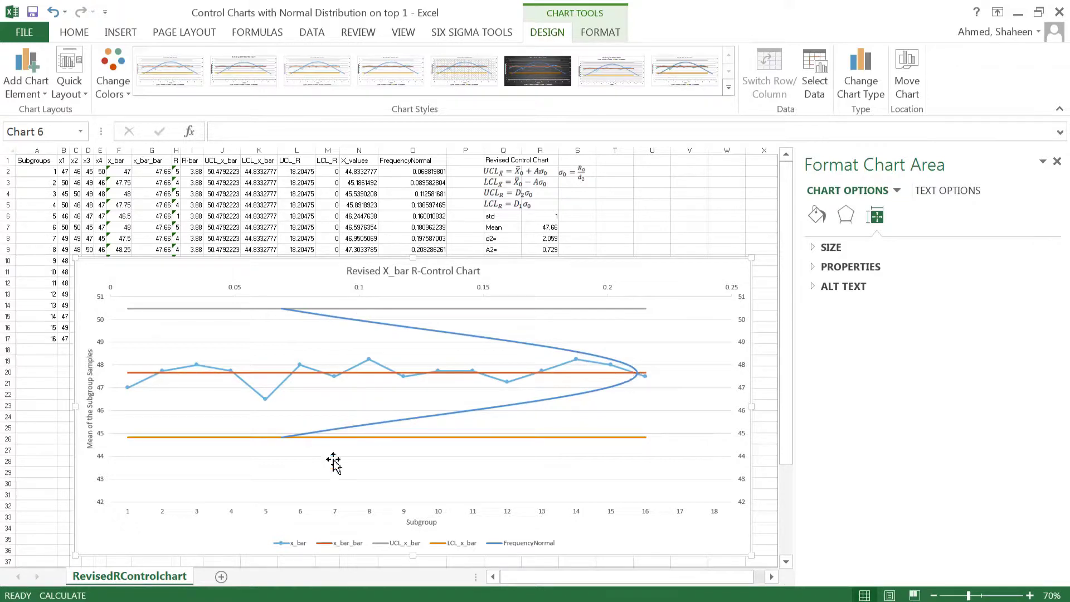
{"action": "left_click_drag", "start_coordinate": [540, 268], "coordinate": [525, 215]}
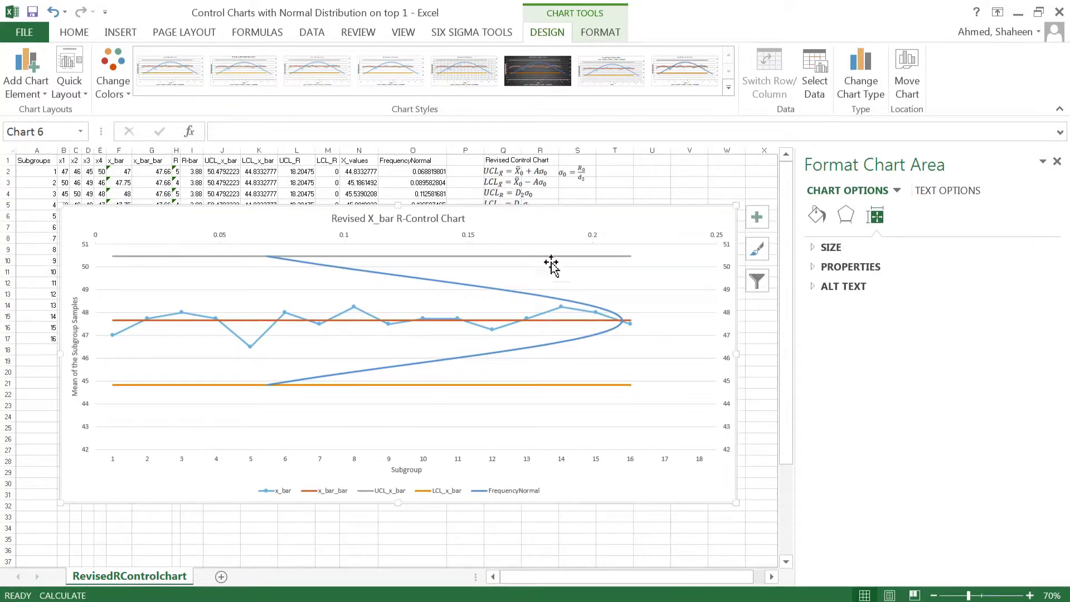